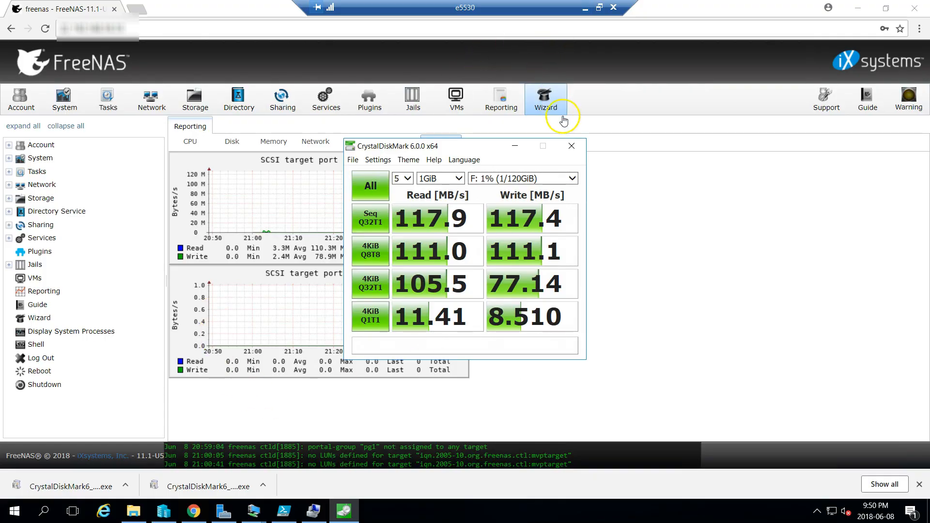
- Close the finished CrystalDiskMark results for drive F:, leaving the iSCSI target graphs showing
{"action": "left_click", "coordinate": [571, 146]}
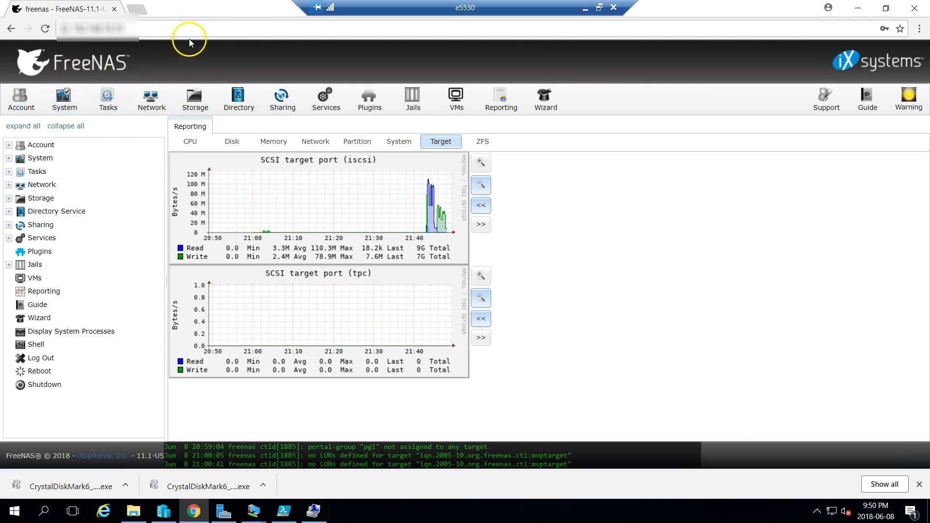
- Go to Storage > Volumes to show the OptionKeyNAS pool with its MVP, OptionKeyNAS and jails datasets
{"action": "left_click", "coordinate": [194, 99]}
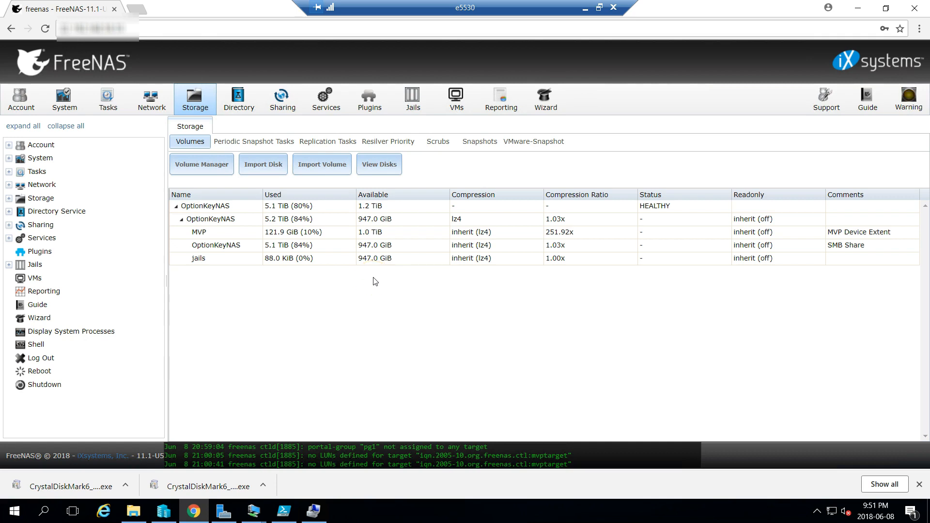
- Reload the volumes list and select the OptionKeyNAS dataset to show its action toolbar
{"action": "left_click", "coordinate": [371, 285]}
{"action": "left_click", "coordinate": [399, 290]}
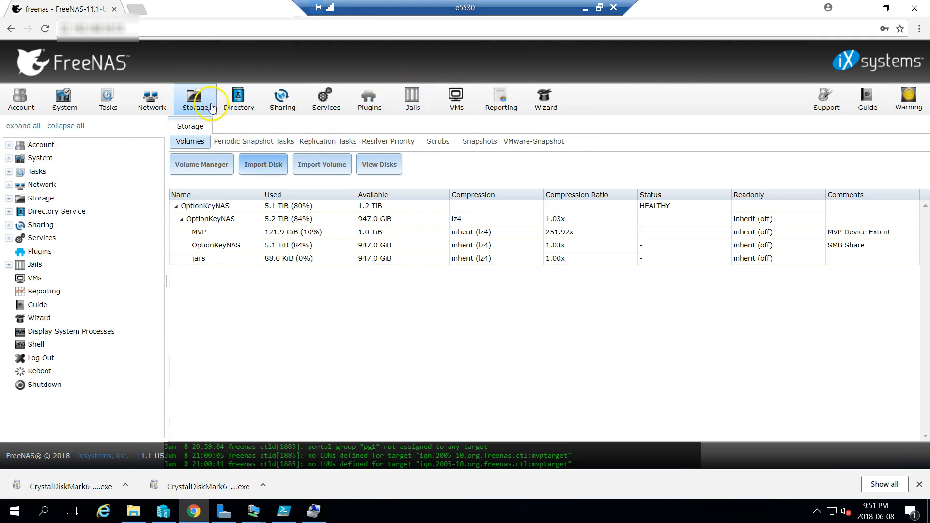
{"action": "left_click", "coordinate": [195, 99]}
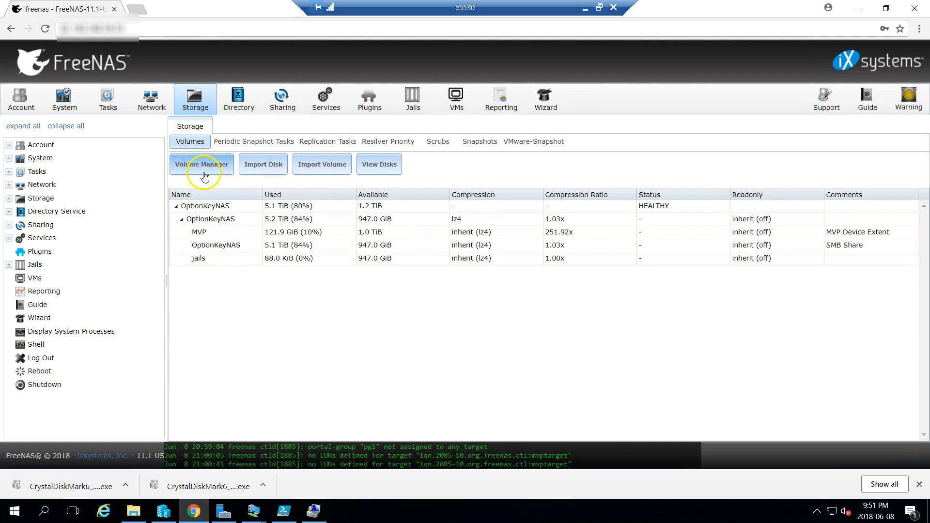
{"action": "left_click", "coordinate": [213, 220]}
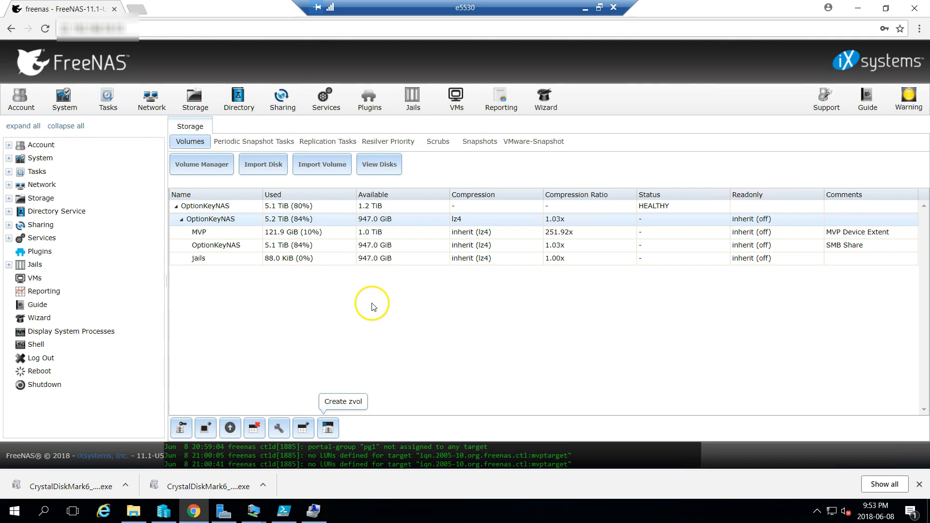
- Select the OptionKeyNAS dataset and start a new zvol on it, focusing the name field
{"action": "left_click", "coordinate": [370, 314]}
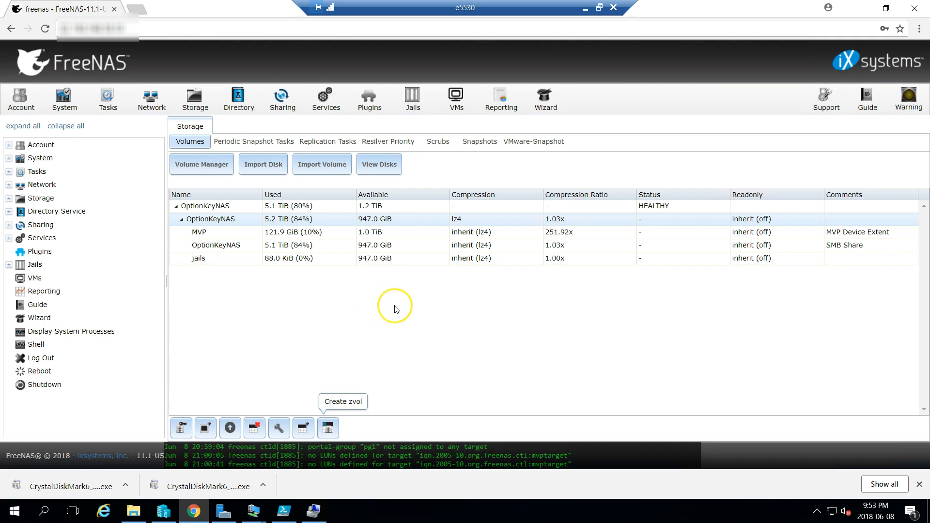
{"action": "left_click", "coordinate": [225, 232]}
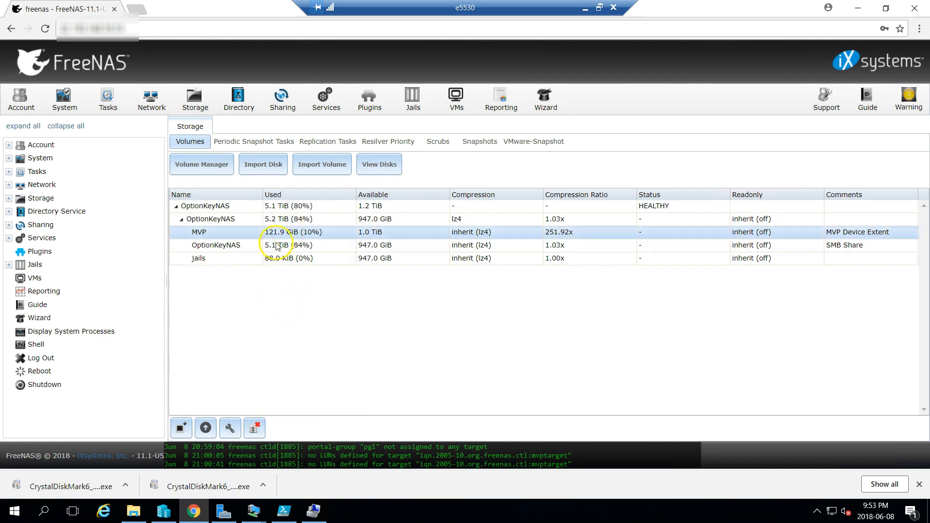
{"action": "left_click", "coordinate": [246, 220]}
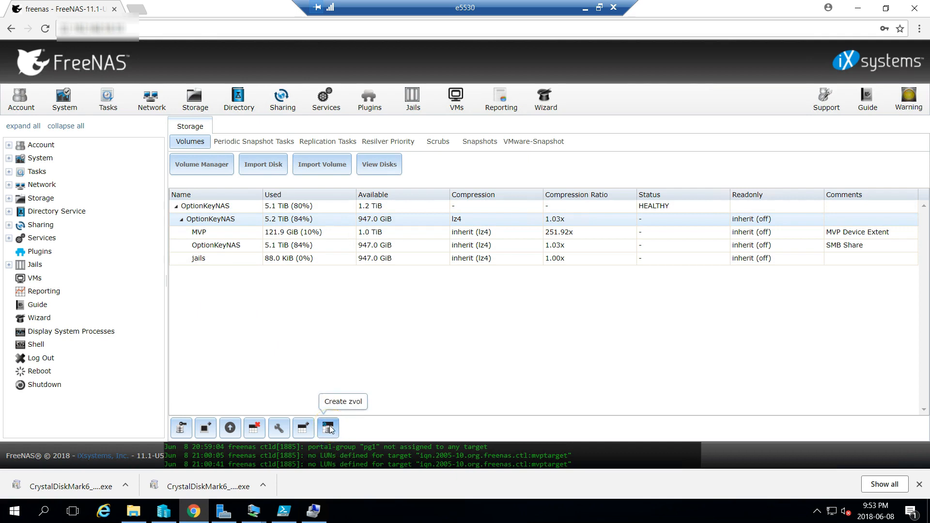
{"action": "left_click", "coordinate": [329, 430]}
{"action": "left_click", "coordinate": [447, 169]}
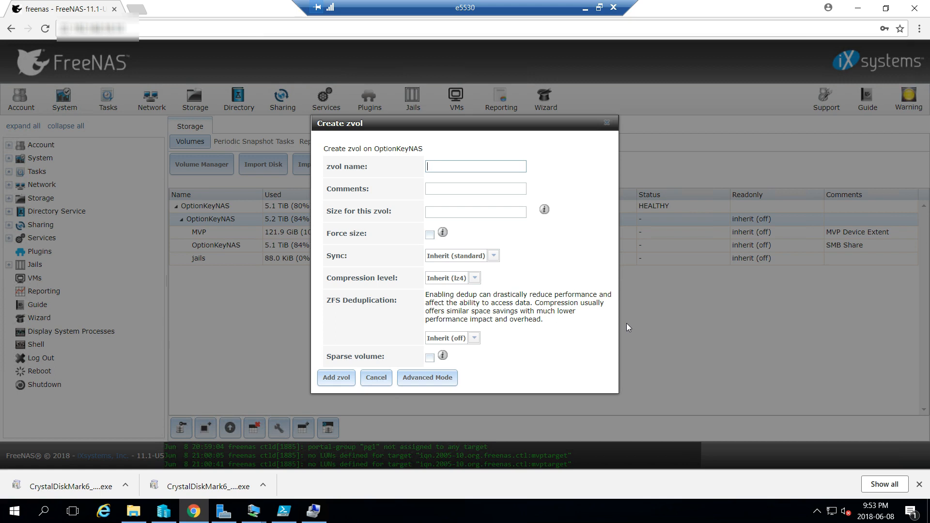
- Review the zvol compression levels, keep Inherit (lz4), and abandon the Create zvol form
{"action": "left_click", "coordinate": [475, 277]}
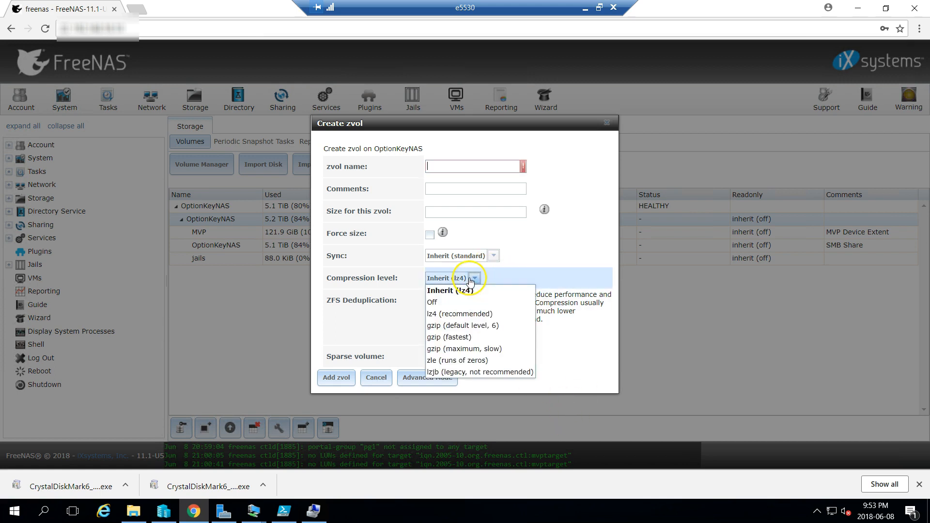
{"action": "left_click", "coordinate": [475, 278]}
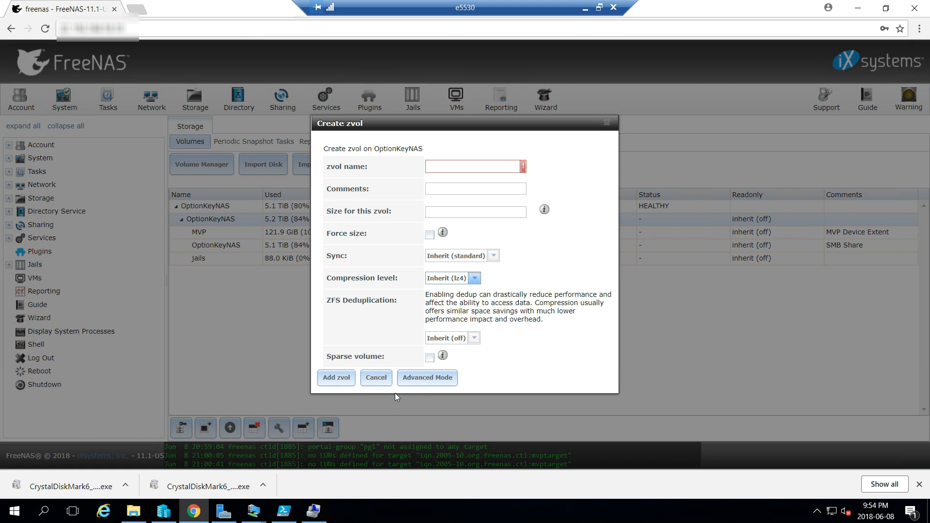
{"action": "left_click", "coordinate": [463, 278]}
{"action": "left_click", "coordinate": [578, 250]}
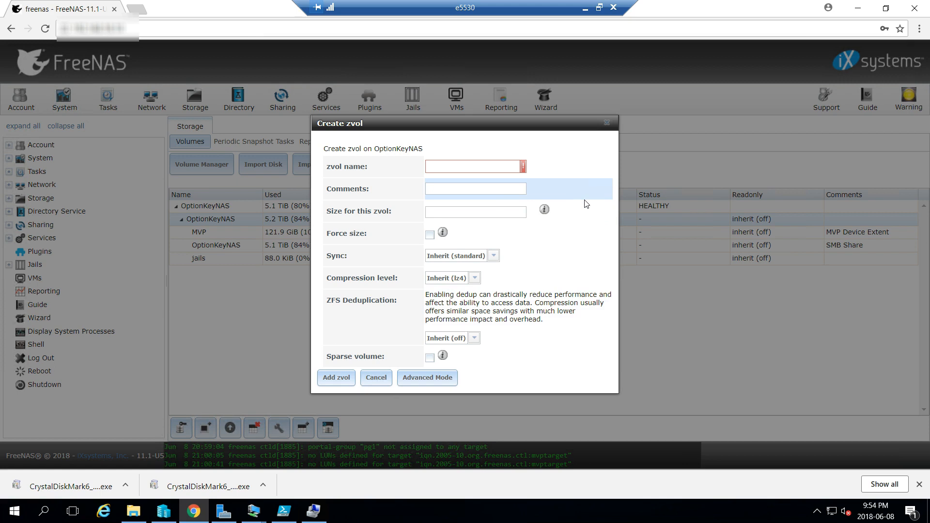
{"action": "left_click", "coordinate": [607, 128]}
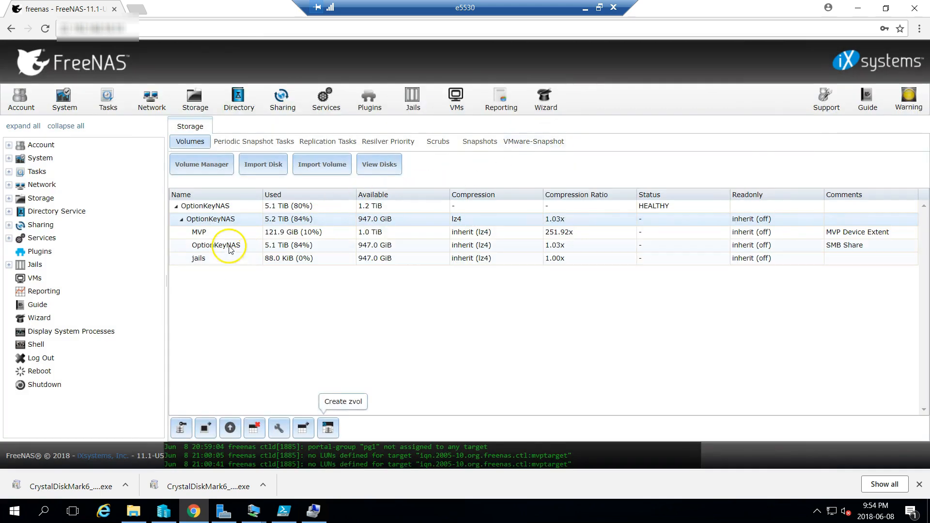
- View the MVP zvol's 120G edit settings, cancel unchanged, then show the empty MVPStorage (F:) drive
{"action": "left_click", "coordinate": [199, 232]}
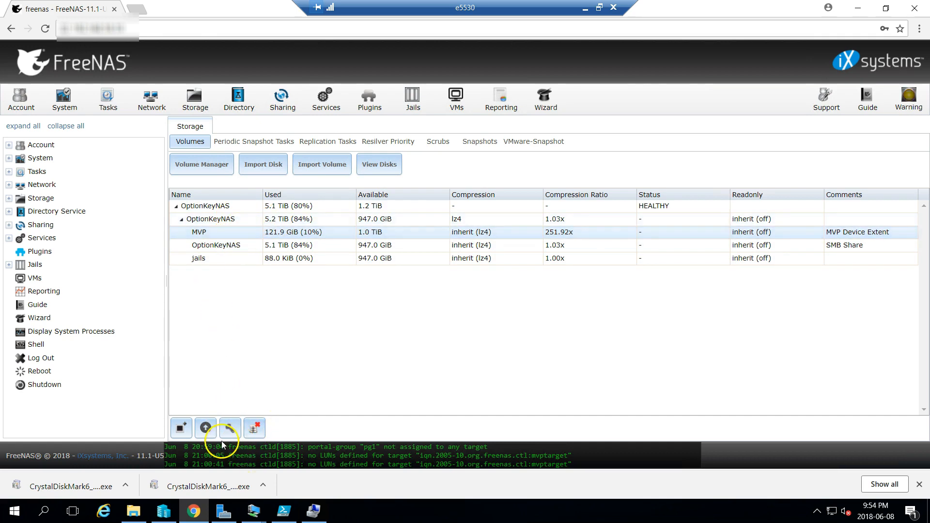
{"action": "left_click", "coordinate": [229, 429]}
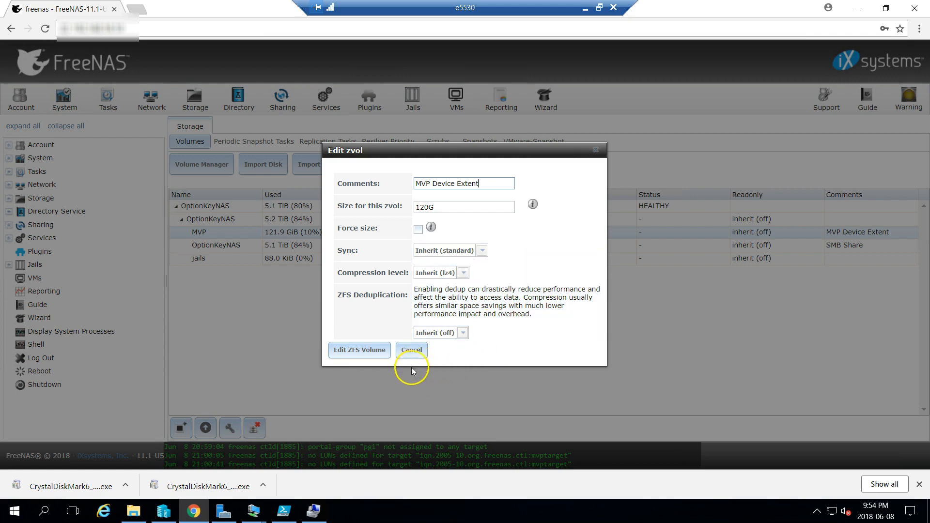
{"action": "left_click", "coordinate": [410, 352]}
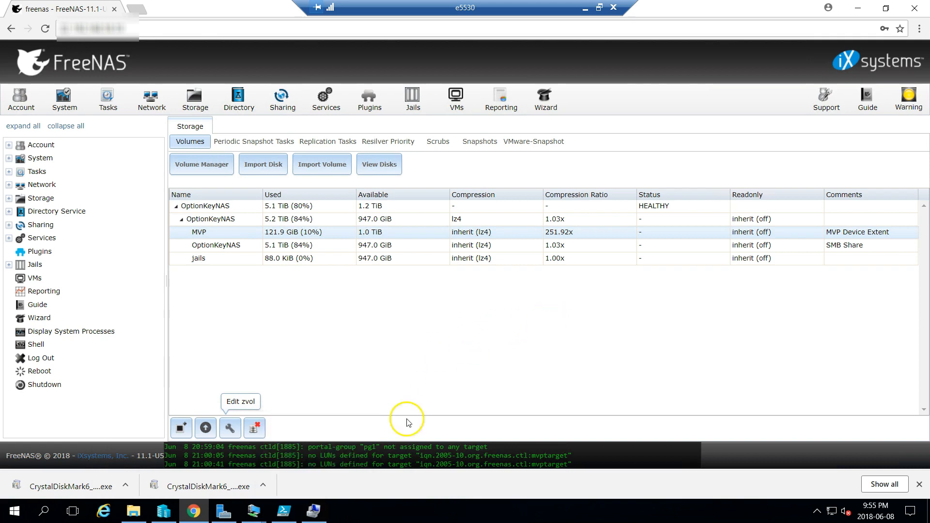
{"action": "left_click", "coordinate": [134, 512]}
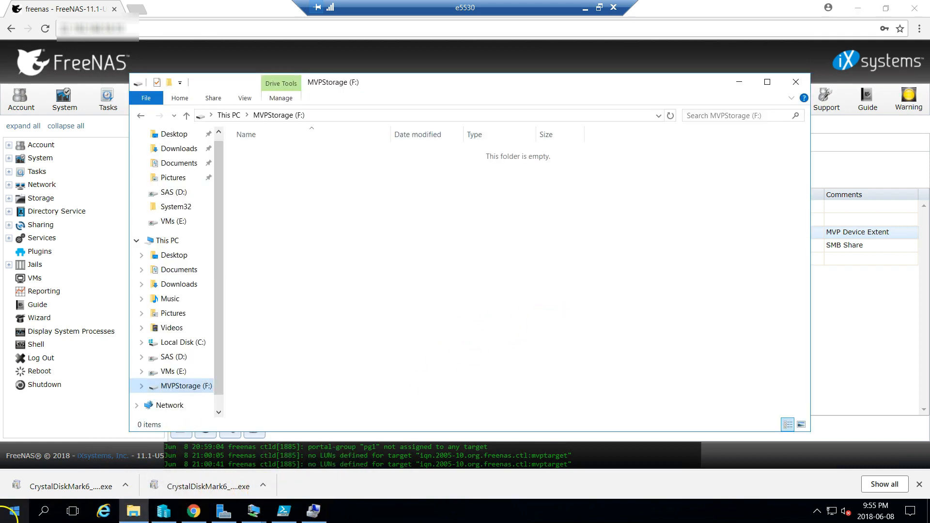
- Launch CrystalDiskMark 6 and run all tests on drive F: with the 1GiB test size
{"action": "left_click", "coordinate": [14, 513]}
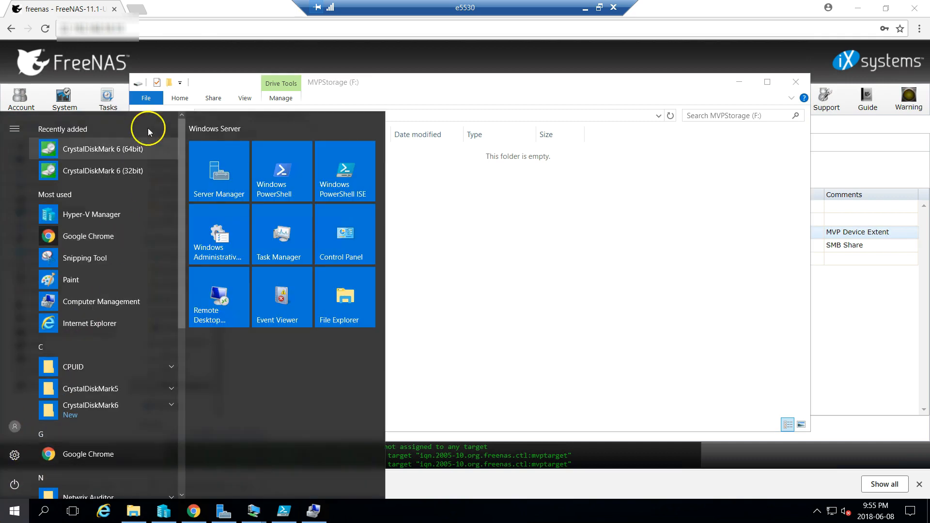
{"action": "left_click", "coordinate": [141, 154]}
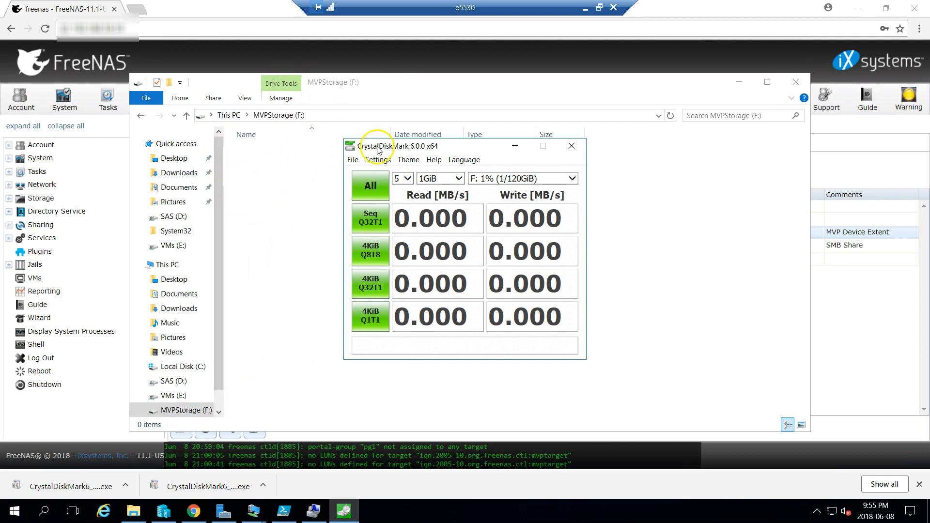
{"action": "left_click", "coordinate": [522, 177]}
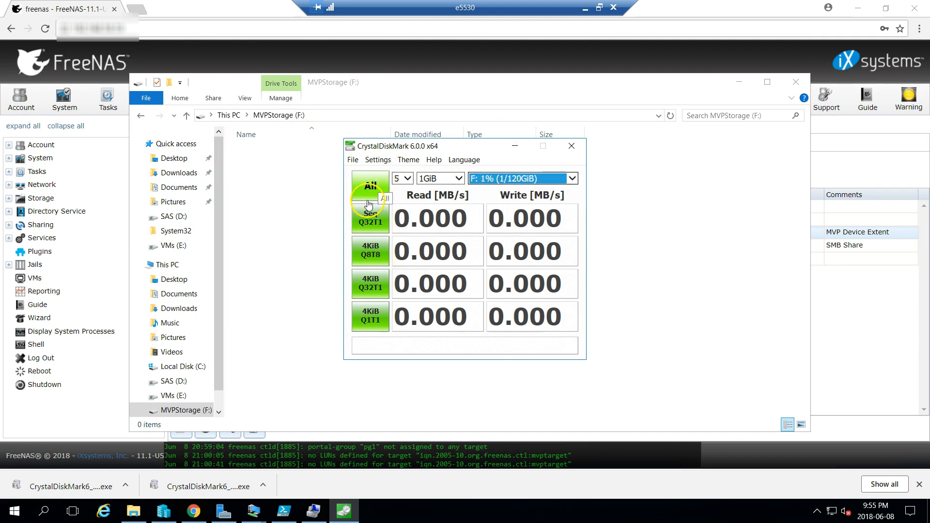
{"action": "left_click", "coordinate": [433, 178]}
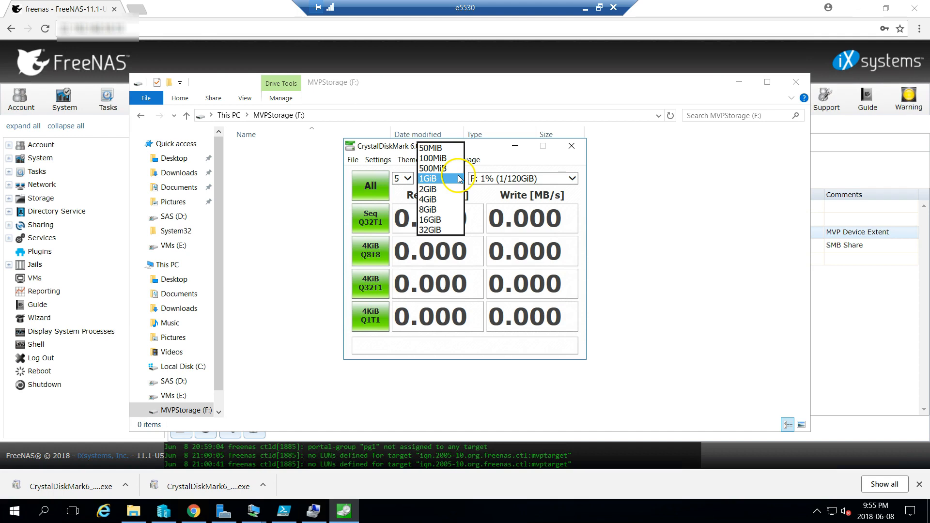
{"action": "left_click", "coordinate": [437, 178]}
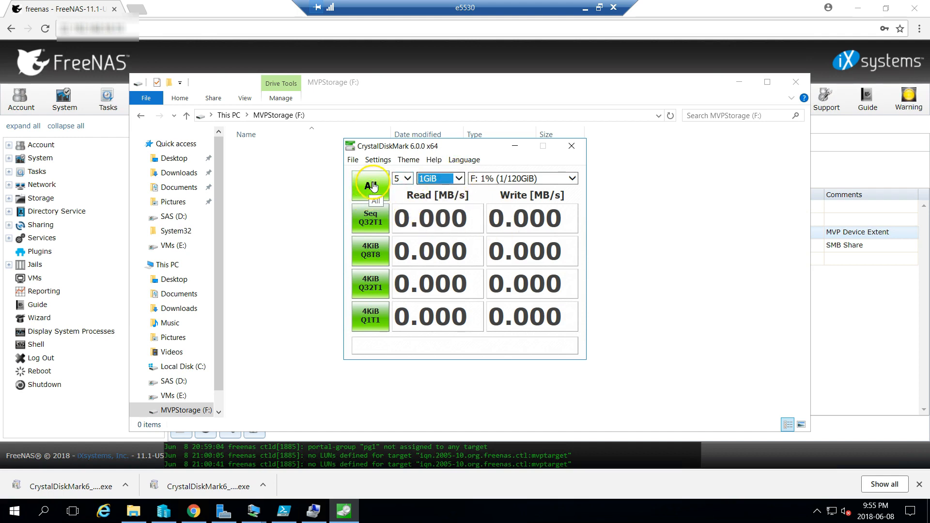
{"action": "left_click", "coordinate": [372, 185]}
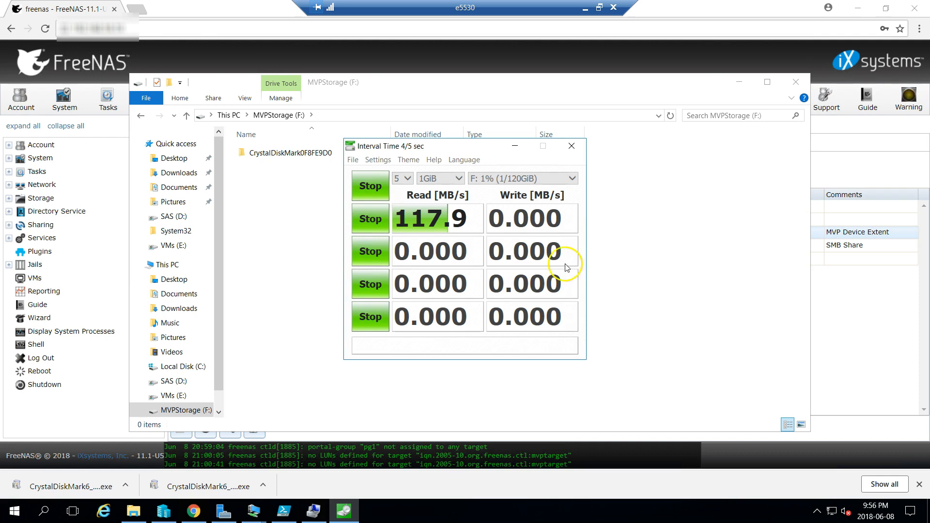
- From the OptionKeyNAS volume, view the physical disk list and select the 121.3 GB disk ada5
{"action": "left_click", "coordinate": [235, 57]}
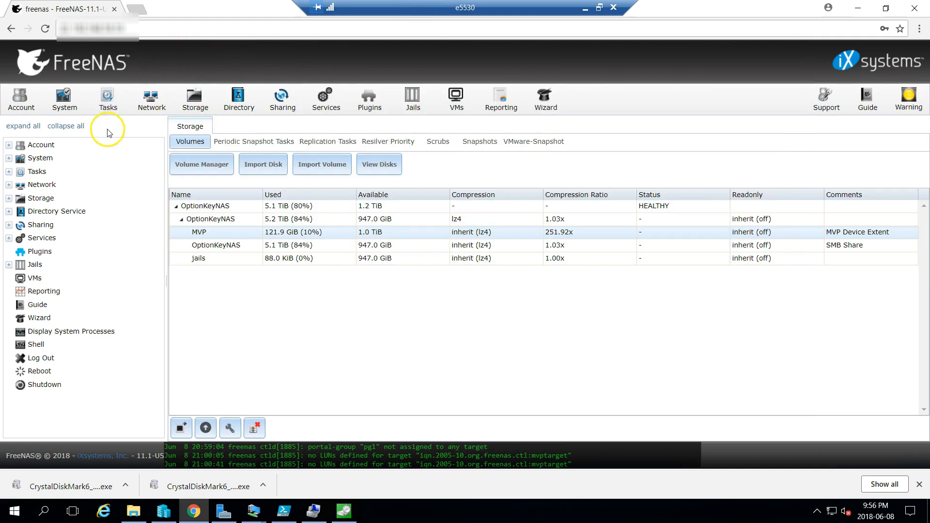
{"action": "left_click", "coordinate": [195, 100]}
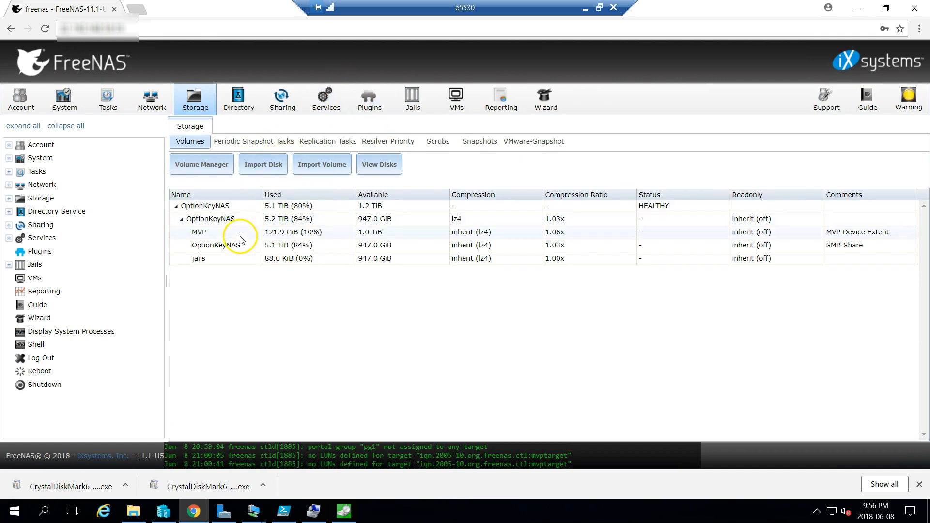
{"action": "left_click", "coordinate": [240, 206]}
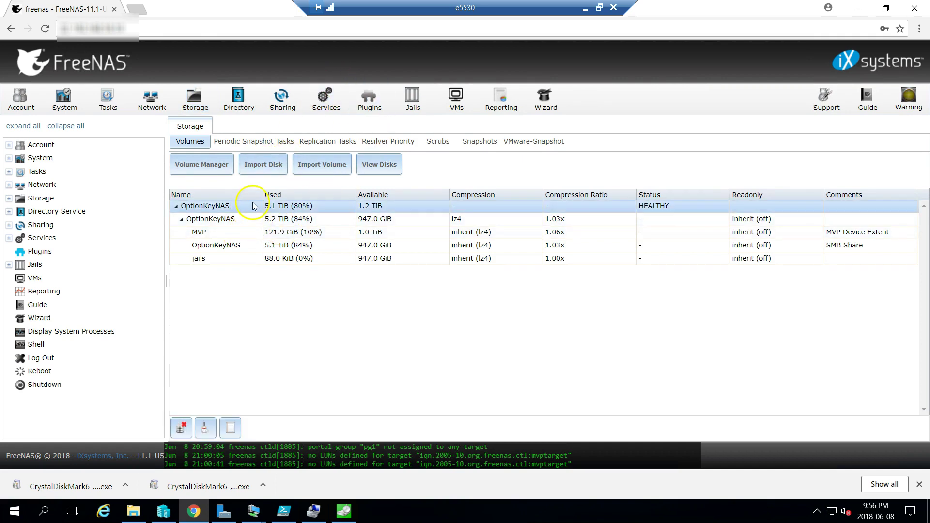
{"action": "left_click", "coordinate": [378, 165]}
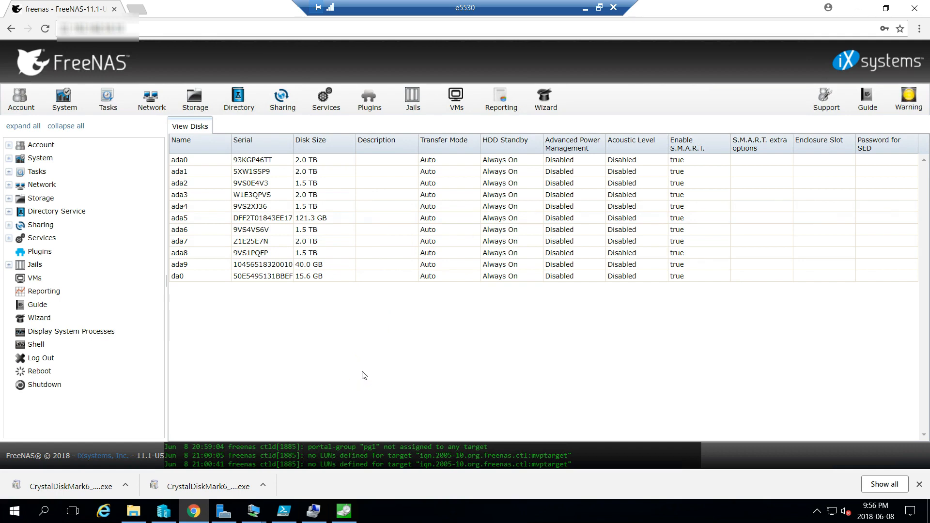
{"action": "left_click", "coordinate": [204, 219]}
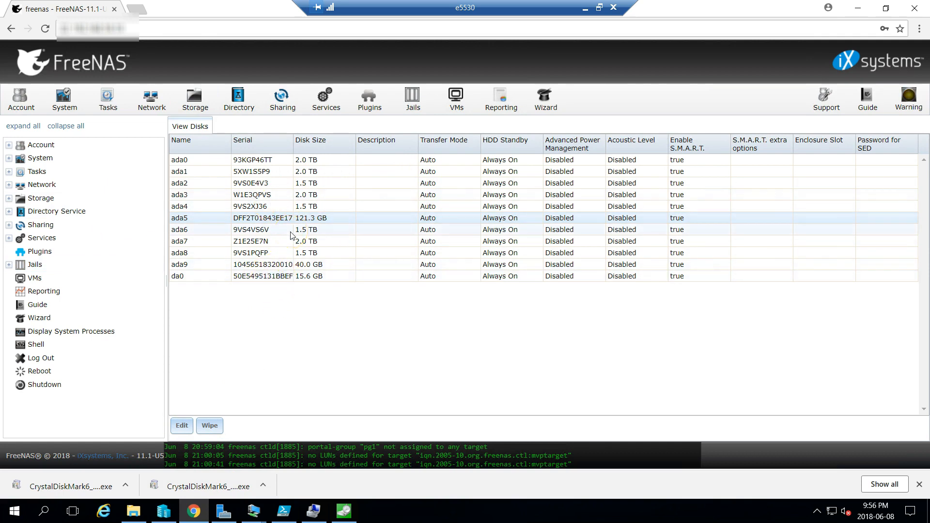
- Show the Reporting Network > Target iSCSI traffic graphs, briefly checking the running benchmark
{"action": "left_click", "coordinate": [501, 100]}
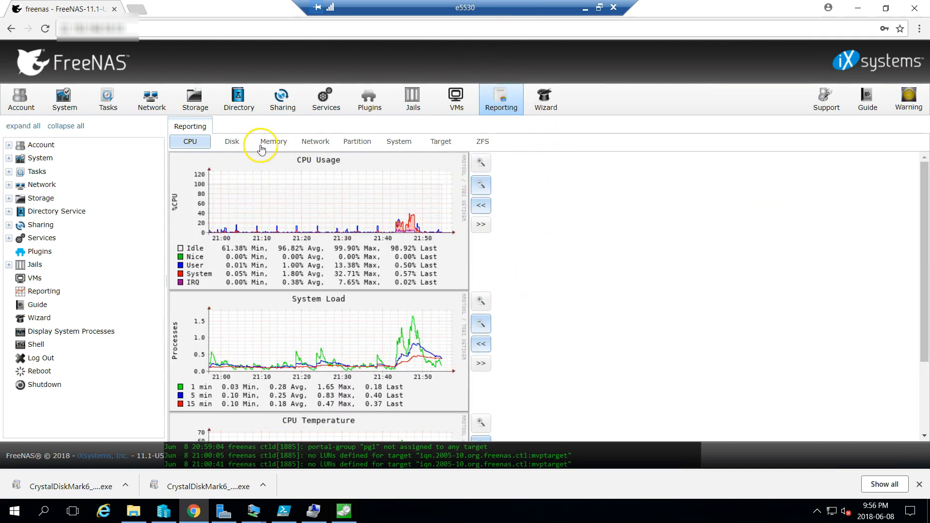
{"action": "left_click", "coordinate": [316, 141]}
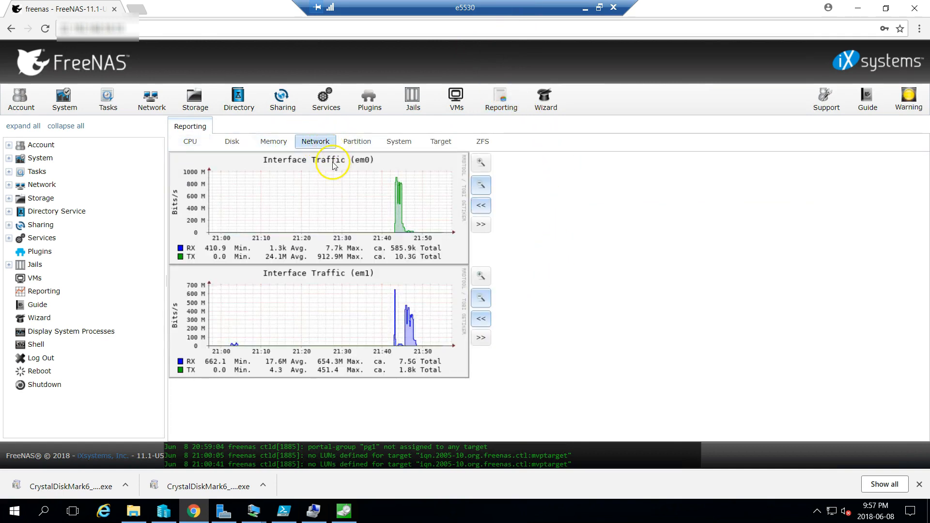
{"action": "left_click", "coordinate": [440, 141]}
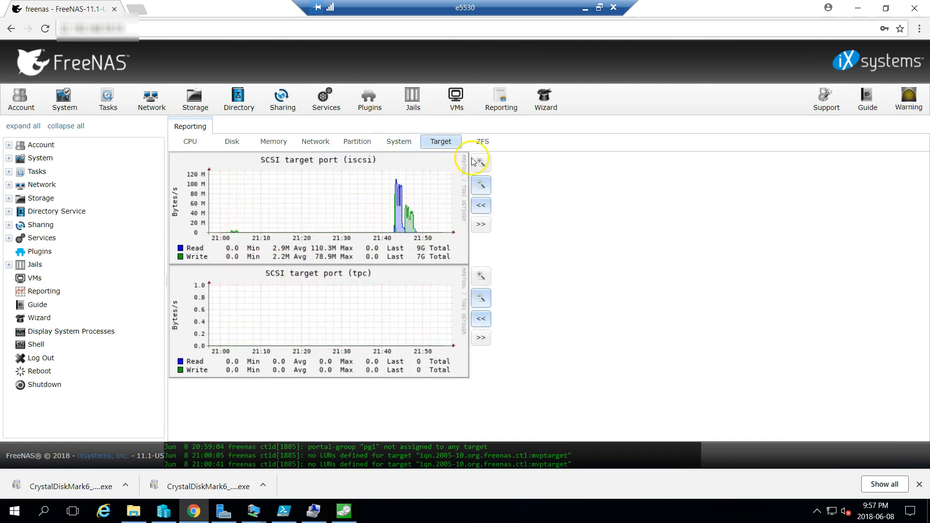
{"action": "left_click", "coordinate": [343, 513]}
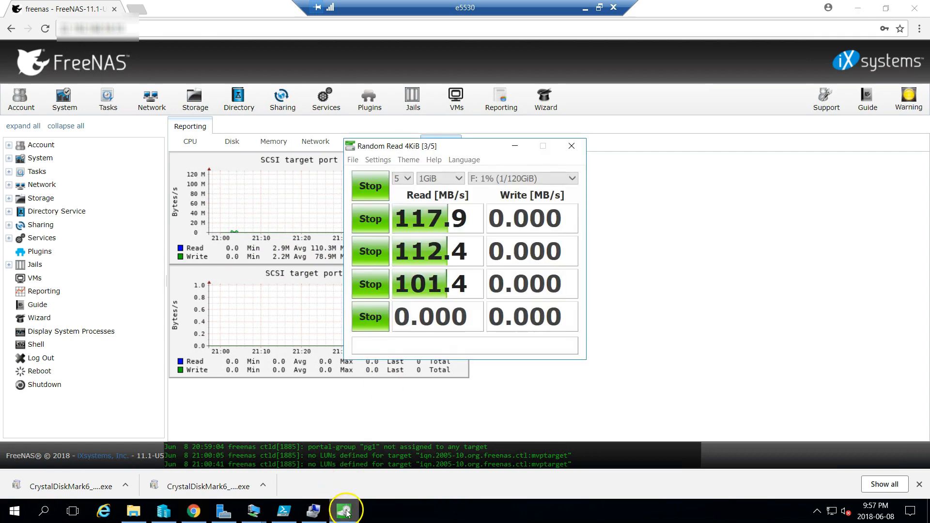
{"action": "left_click", "coordinate": [541, 147]}
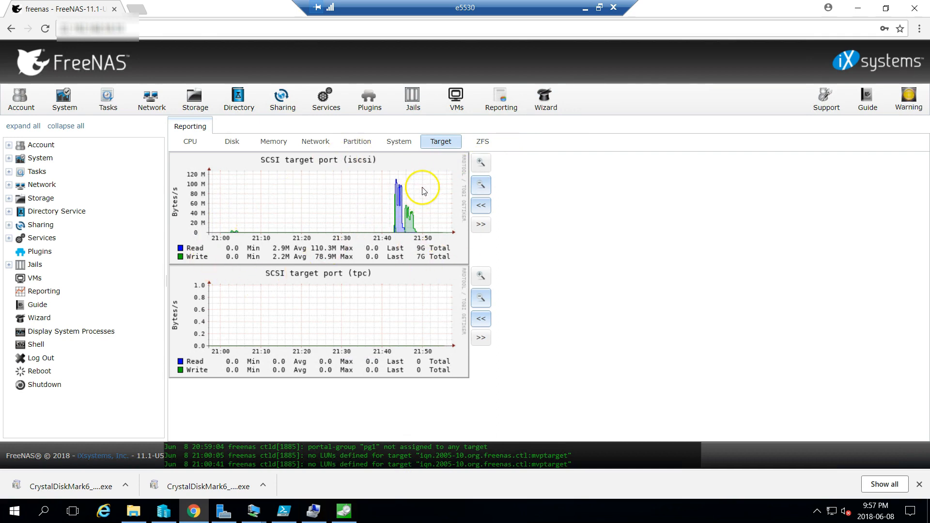
{"action": "left_click", "coordinate": [484, 141]}
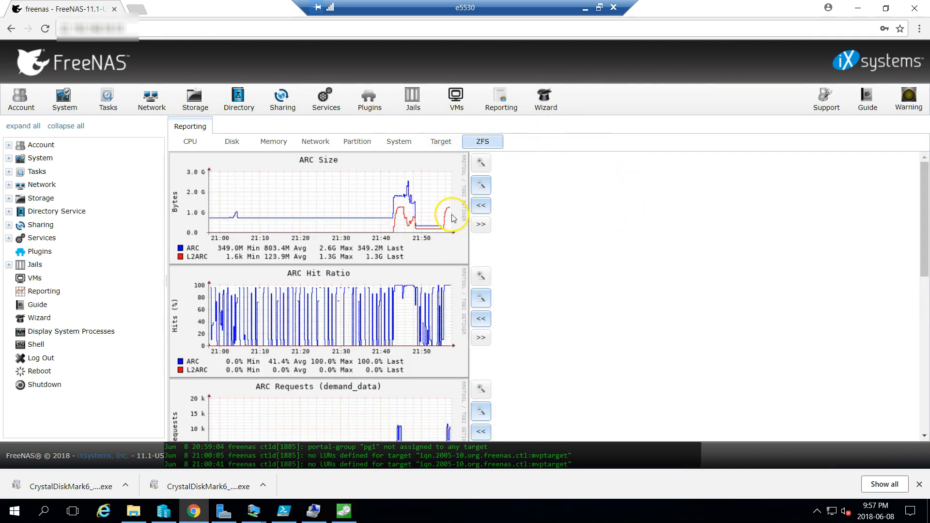
{"action": "scroll", "coordinate": [340, 222], "scroll_direction": "down", "scroll_amount": 5}
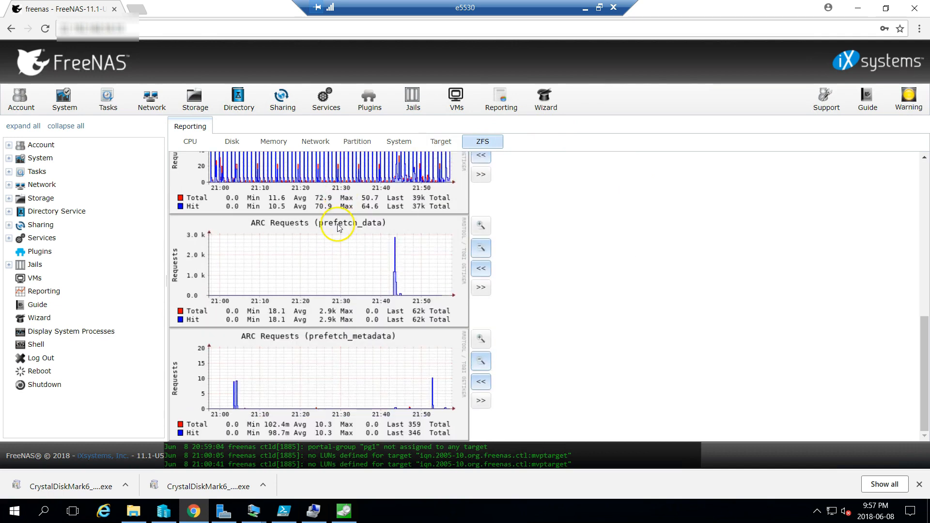
{"action": "scroll", "coordinate": [339, 229], "scroll_direction": "up", "scroll_amount": 5}
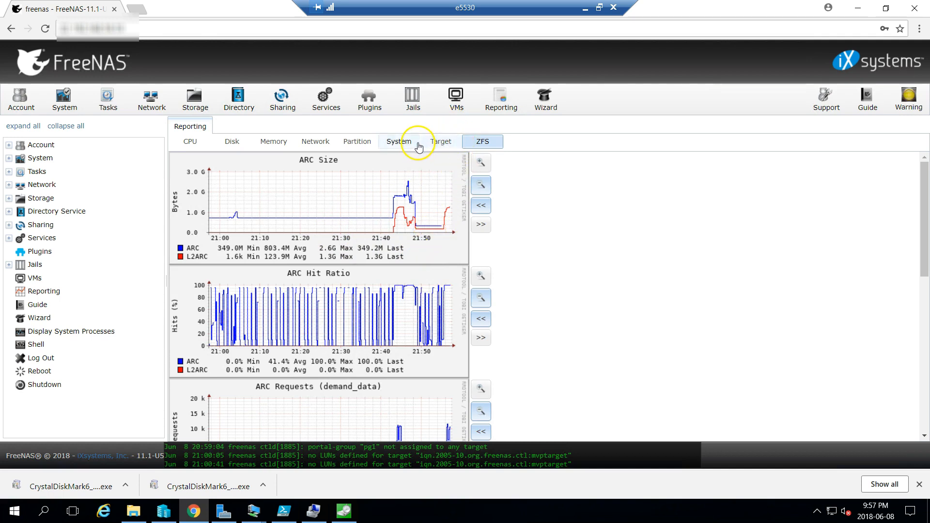
{"action": "scroll", "coordinate": [430, 300], "scroll_direction": "down", "scroll_amount": 5}
{"action": "scroll", "coordinate": [396, 289], "scroll_direction": "up", "scroll_amount": 5}
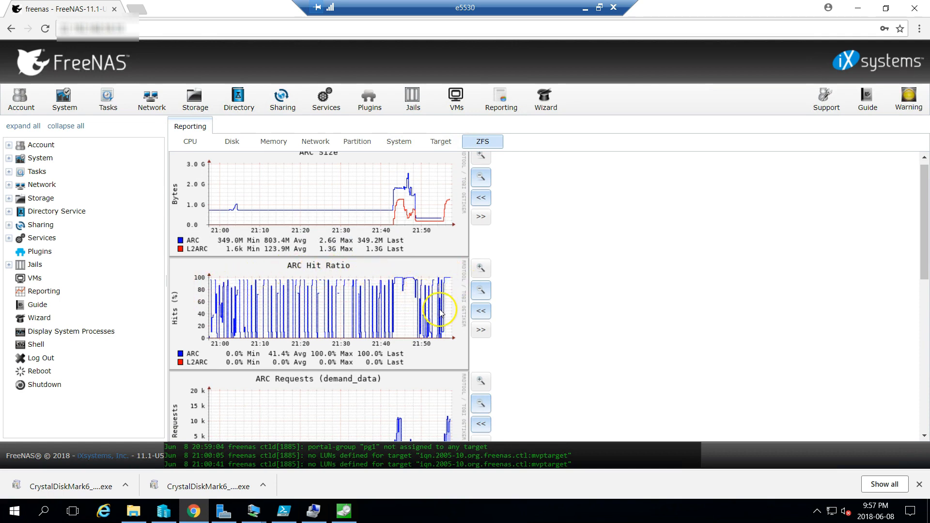
{"action": "scroll", "coordinate": [395, 360], "scroll_direction": "down", "scroll_amount": 1}
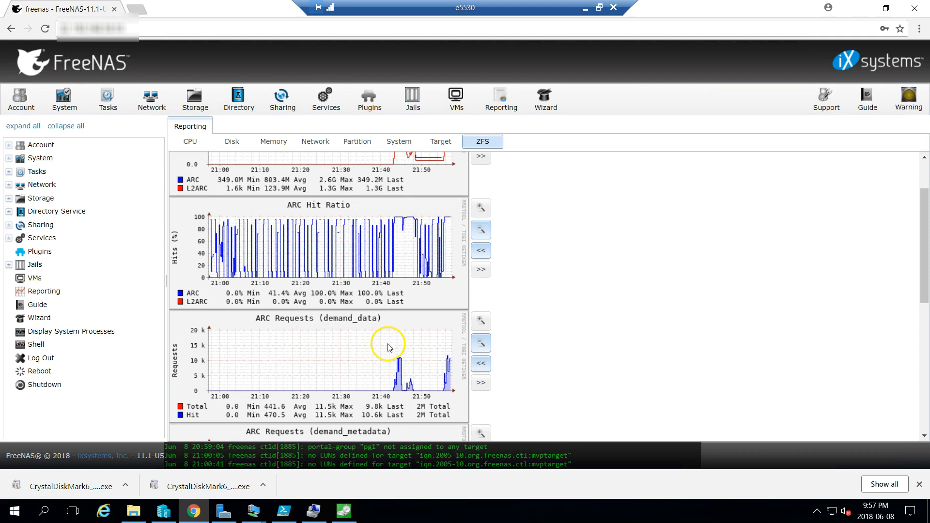
{"action": "scroll", "coordinate": [388, 340], "scroll_direction": "down", "scroll_amount": 1}
{"action": "scroll", "coordinate": [386, 340], "scroll_direction": "down", "scroll_amount": 1}
{"action": "scroll", "coordinate": [376, 340], "scroll_direction": "down", "scroll_amount": 1}
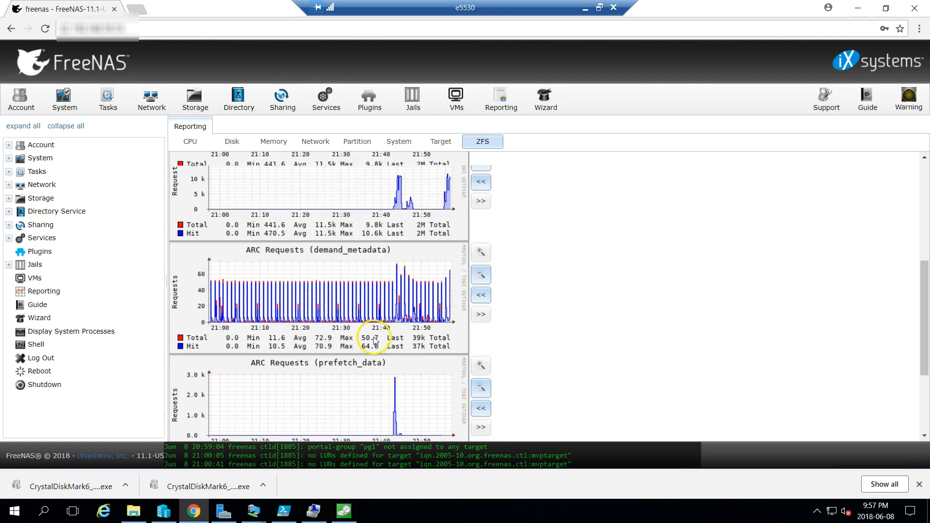
{"action": "scroll", "coordinate": [376, 341], "scroll_direction": "down", "scroll_amount": 2}
{"action": "scroll", "coordinate": [349, 291], "scroll_direction": "up", "scroll_amount": 6}
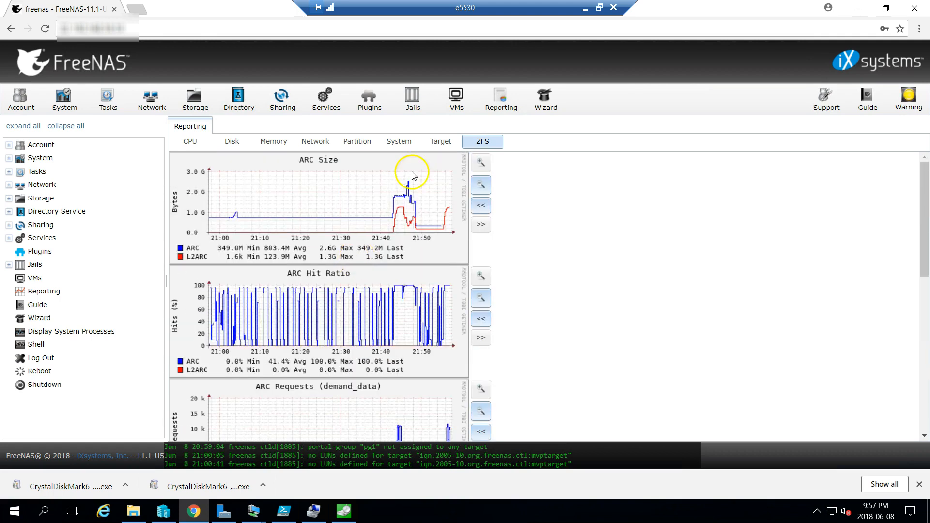
{"action": "left_click", "coordinate": [440, 141]}
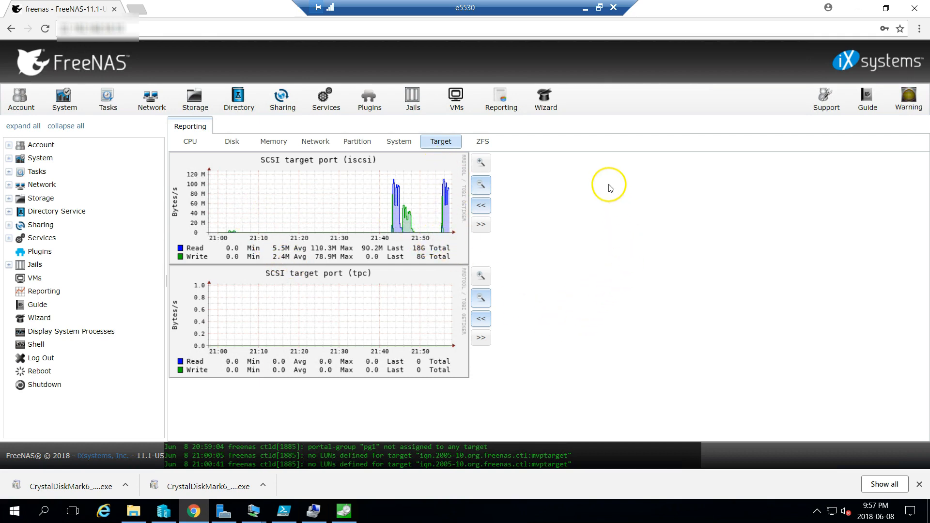
- View the per-disk I/O graphs, glance at Hyper-V Manager, and return to the FreeNAS page
{"action": "left_click", "coordinate": [232, 142]}
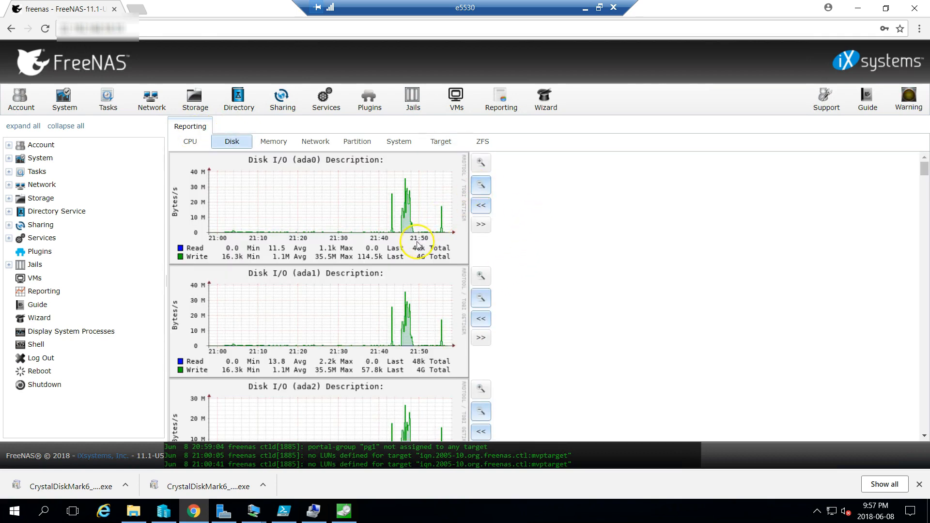
{"action": "scroll", "coordinate": [405, 236], "scroll_direction": "down", "scroll_amount": 5}
{"action": "scroll", "coordinate": [405, 236], "scroll_direction": "down", "scroll_amount": 5}
{"action": "scroll", "coordinate": [405, 236], "scroll_direction": "down", "scroll_amount": 5}
{"action": "scroll", "coordinate": [404, 236], "scroll_direction": "down", "scroll_amount": 5}
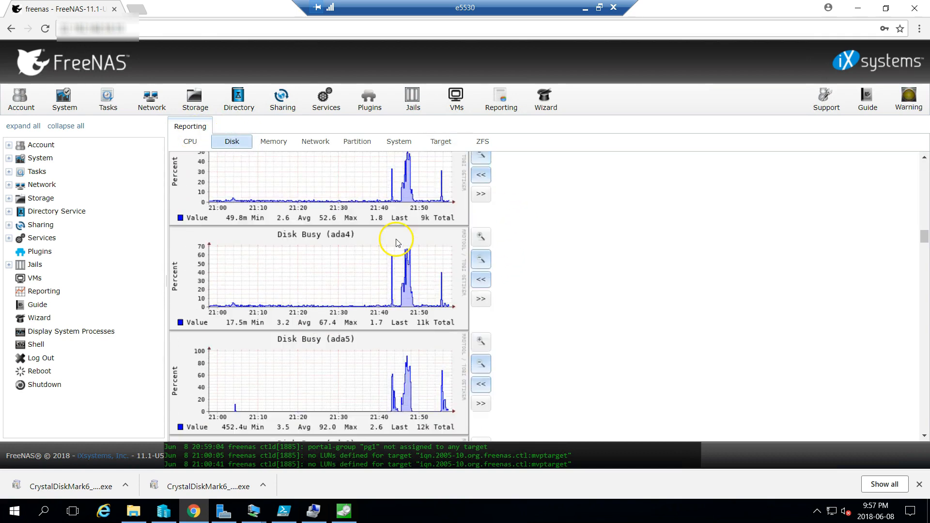
{"action": "scroll", "coordinate": [404, 236], "scroll_direction": "down", "scroll_amount": 3}
{"action": "scroll", "coordinate": [403, 240], "scroll_direction": "down", "scroll_amount": 5}
{"action": "scroll", "coordinate": [403, 240], "scroll_direction": "down", "scroll_amount": 5}
{"action": "scroll", "coordinate": [405, 240], "scroll_direction": "down", "scroll_amount": 5}
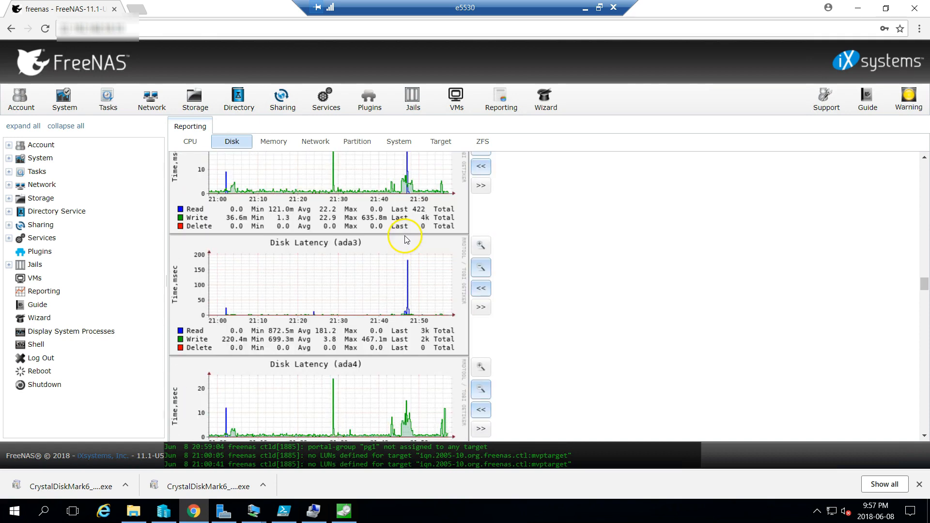
{"action": "scroll", "coordinate": [405, 239], "scroll_direction": "down", "scroll_amount": 5}
{"action": "scroll", "coordinate": [407, 239], "scroll_direction": "down", "scroll_amount": 5}
{"action": "scroll", "coordinate": [409, 238], "scroll_direction": "down", "scroll_amount": 5}
{"action": "scroll", "coordinate": [410, 236], "scroll_direction": "down", "scroll_amount": 5}
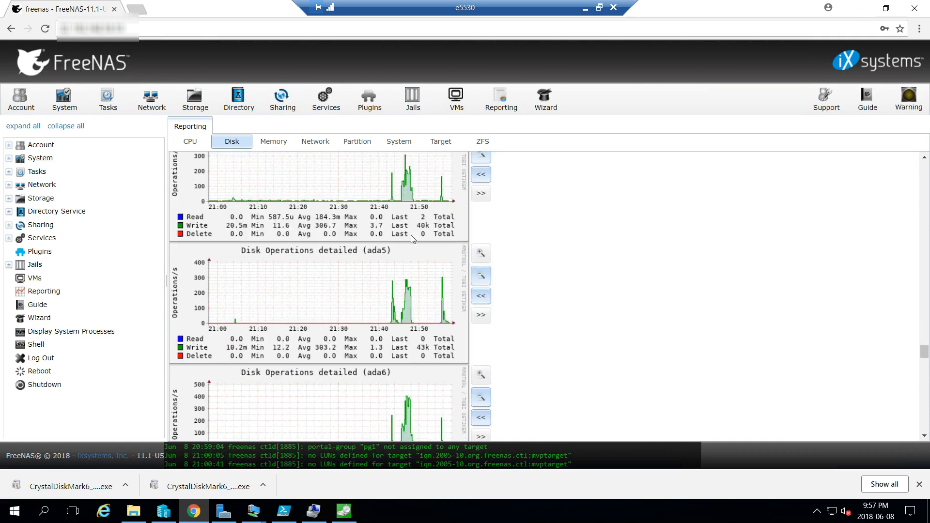
{"action": "scroll", "coordinate": [410, 235], "scroll_direction": "down", "scroll_amount": 5}
{"action": "scroll", "coordinate": [410, 234], "scroll_direction": "down", "scroll_amount": 5}
{"action": "scroll", "coordinate": [411, 235], "scroll_direction": "down", "scroll_amount": 3}
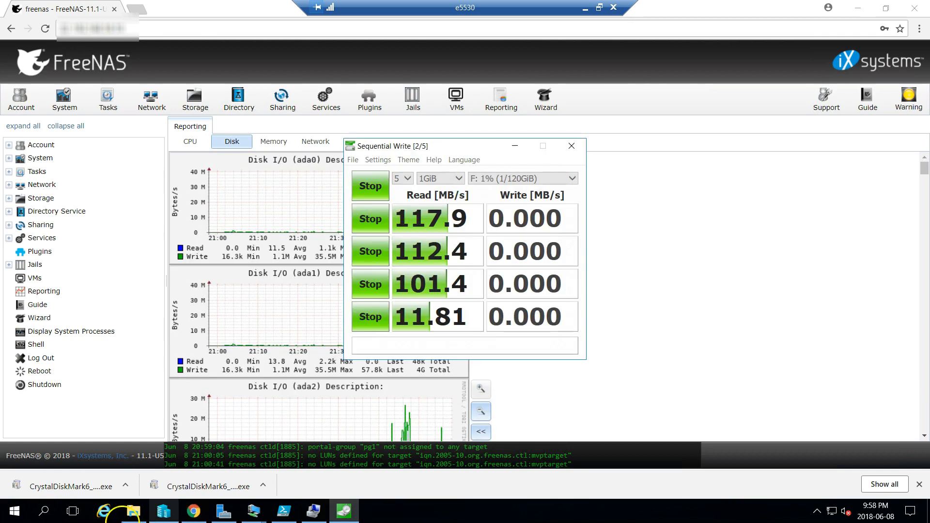
{"action": "left_click", "coordinate": [164, 511]}
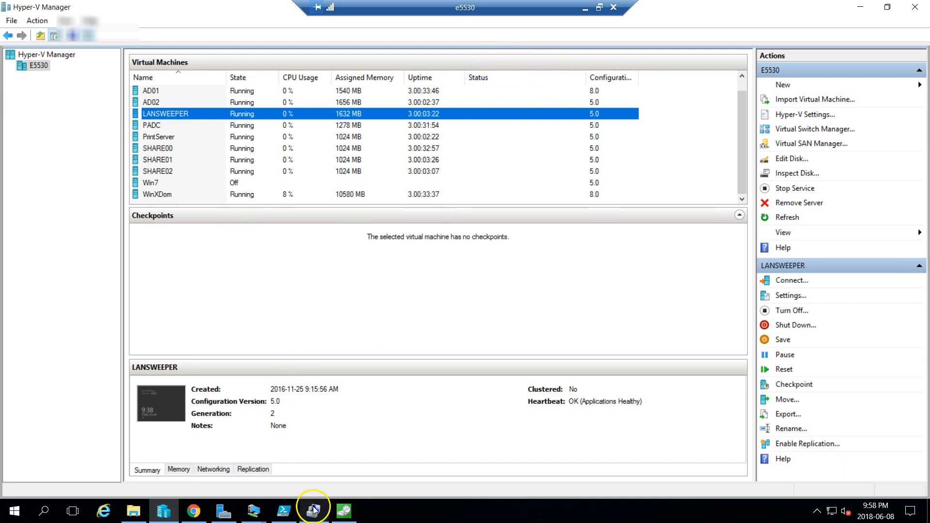
{"action": "left_click", "coordinate": [192, 511]}
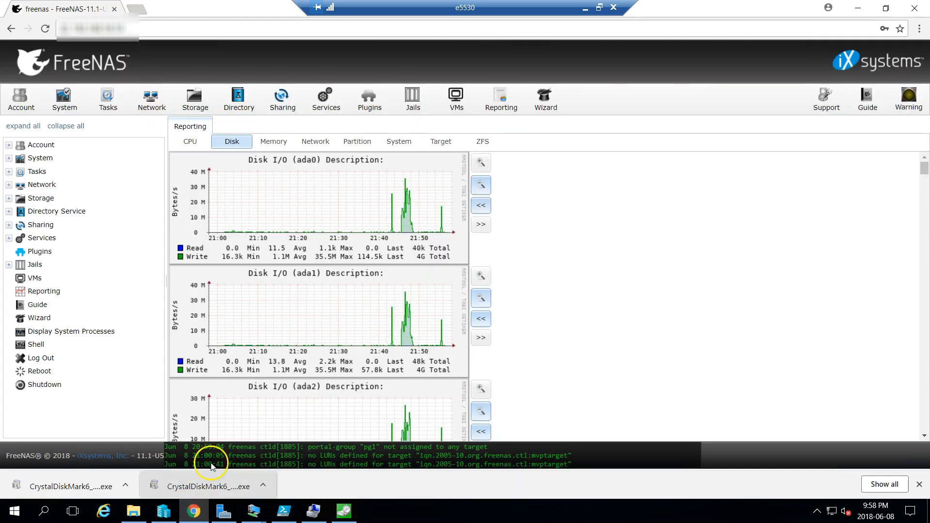
- Show the OptionKeyNAS pool's Volume Status with all mirrors, cache and log disks ONLINE
{"action": "left_click", "coordinate": [193, 101]}
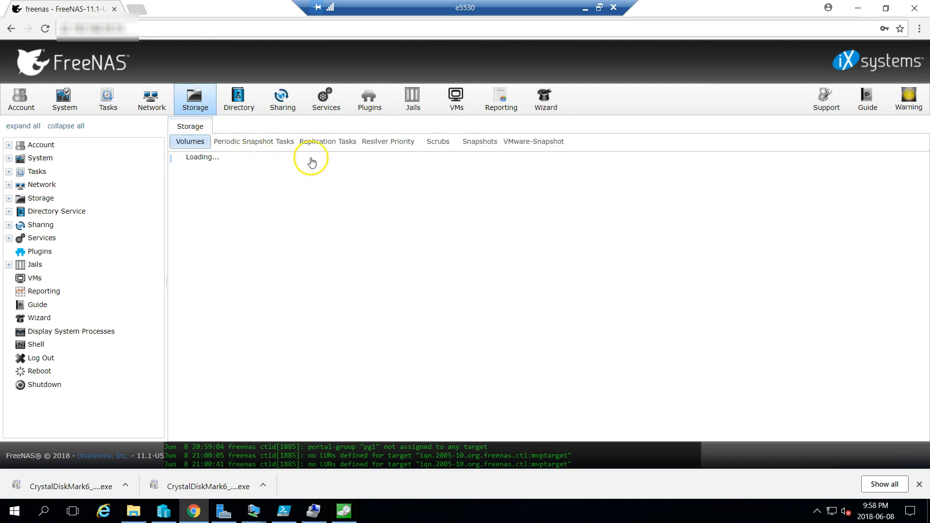
{"action": "left_click", "coordinate": [320, 206]}
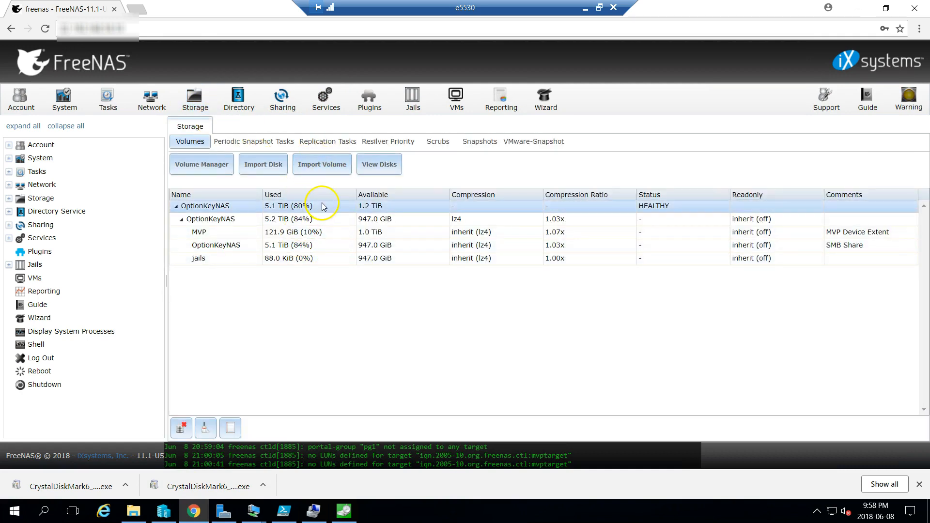
{"action": "left_click", "coordinate": [233, 428]}
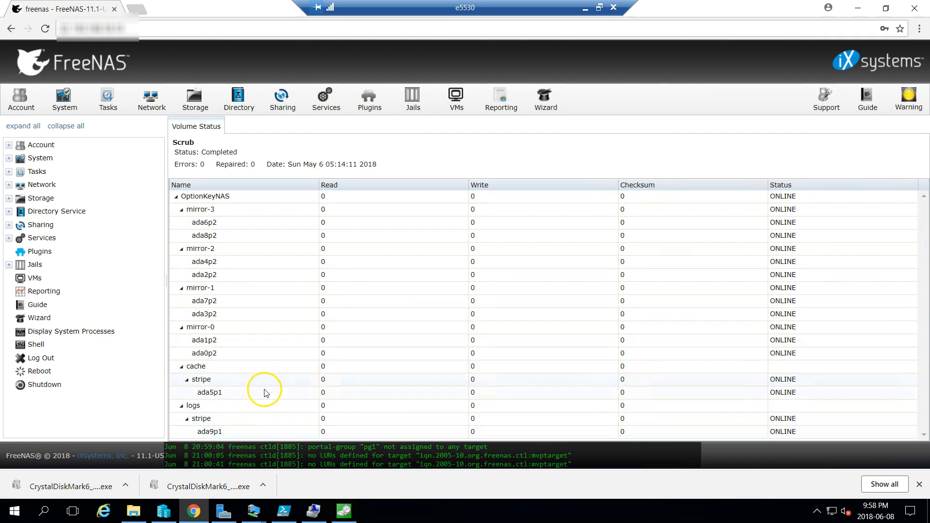
{"action": "left_click", "coordinate": [226, 432]}
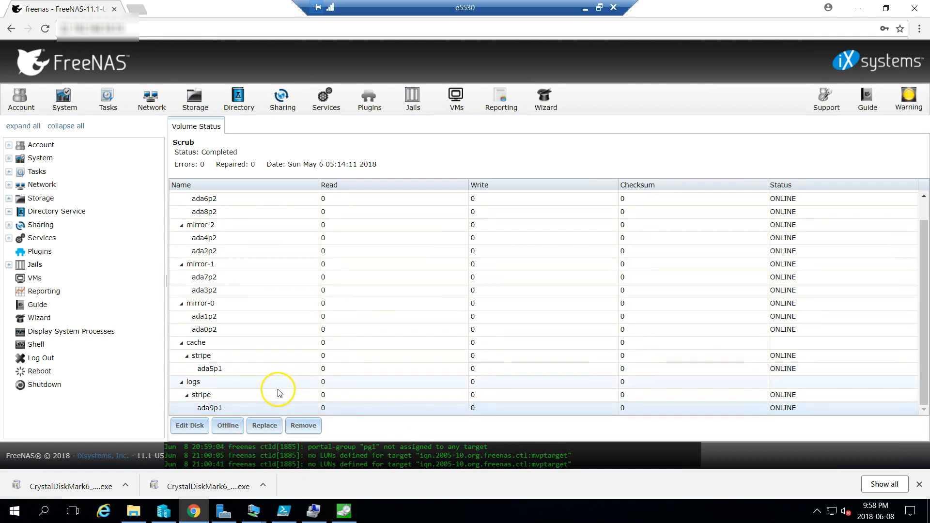
{"action": "left_click", "coordinate": [229, 409]}
{"action": "left_click", "coordinate": [231, 409]}
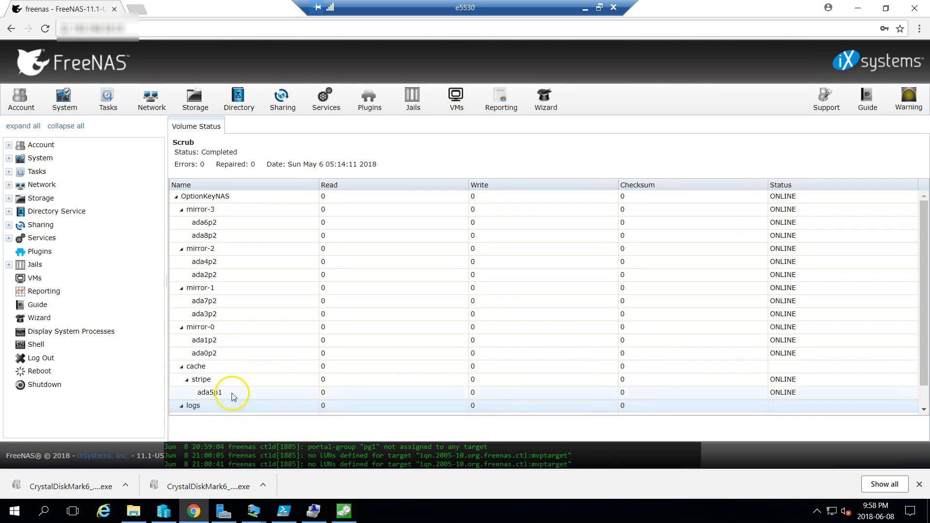
{"action": "left_click", "coordinate": [181, 407]}
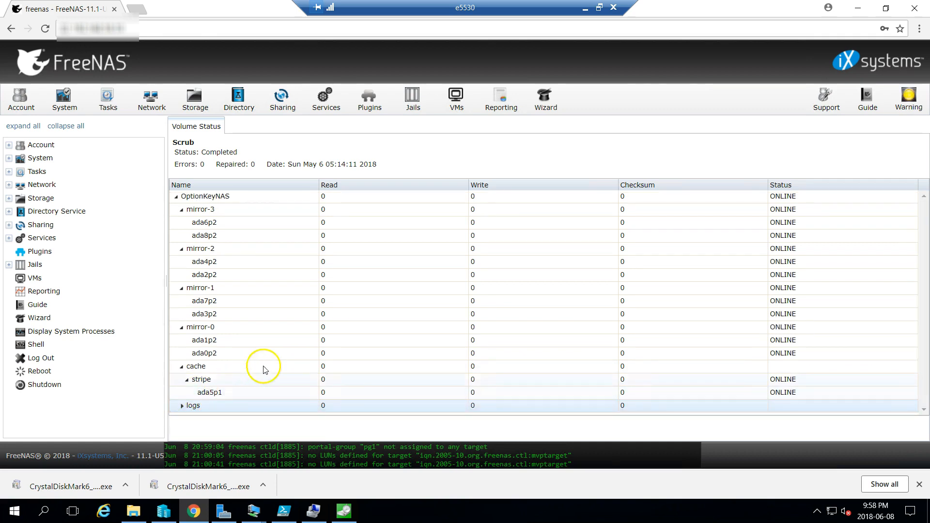
{"action": "left_click", "coordinate": [197, 407]}
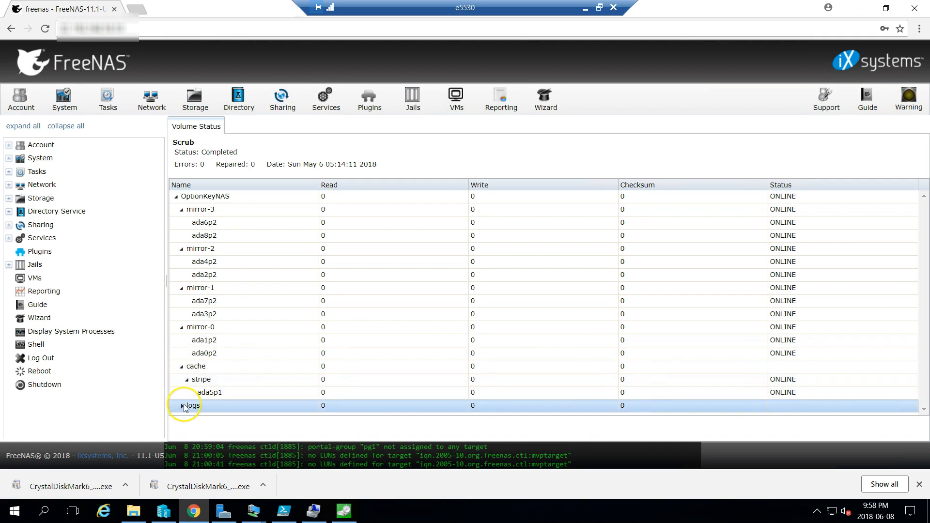
{"action": "left_click", "coordinate": [182, 405]}
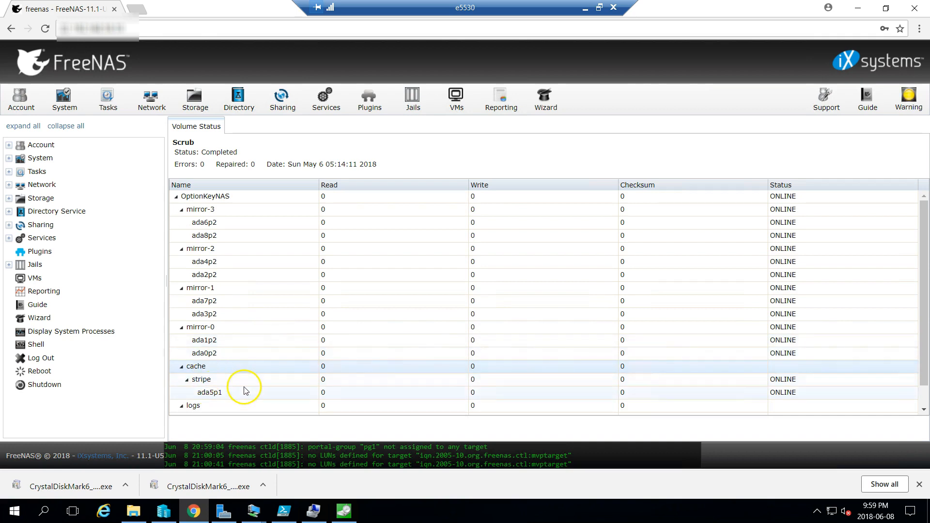
{"action": "left_click", "coordinate": [245, 392]}
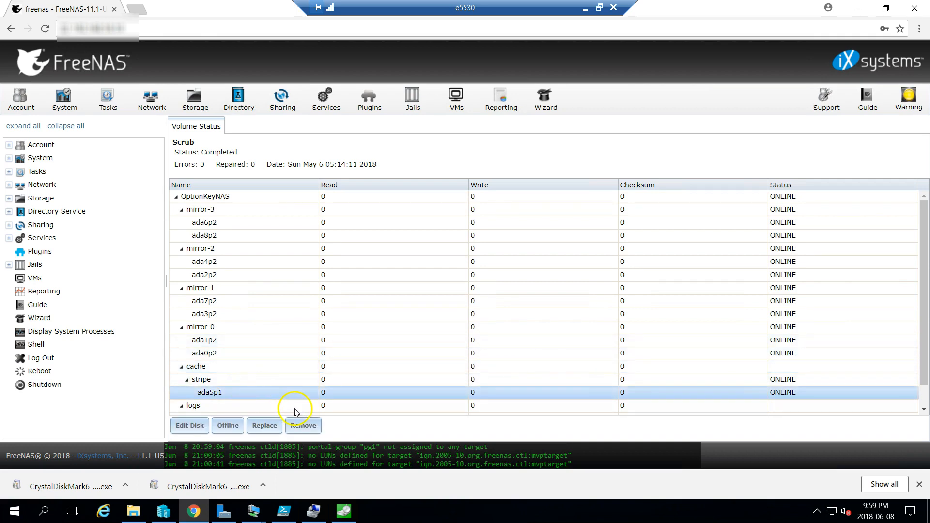
{"action": "left_click", "coordinate": [312, 414]}
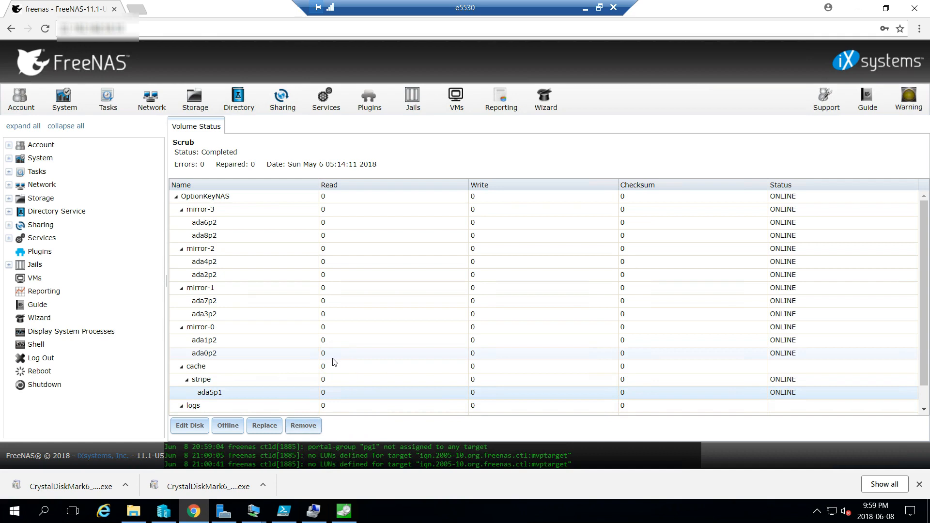
{"action": "left_click", "coordinate": [312, 396]}
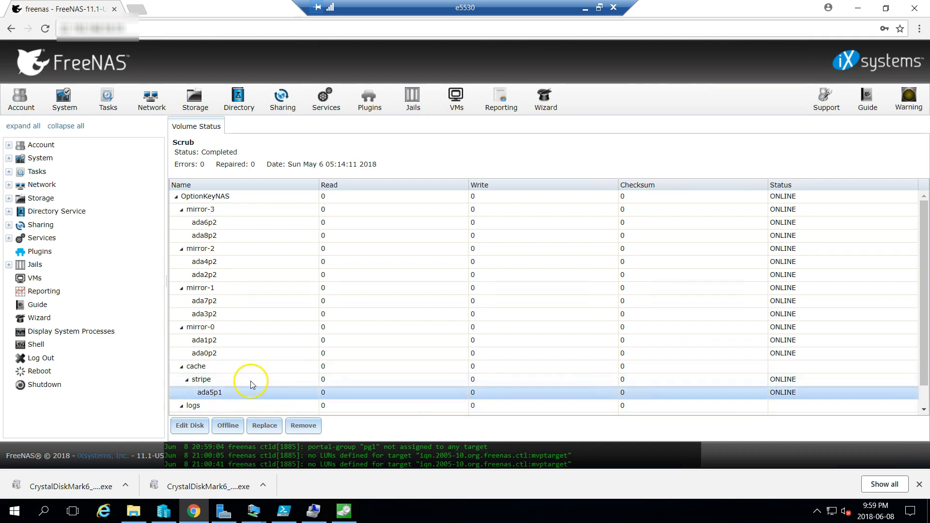
{"action": "left_click", "coordinate": [234, 368]}
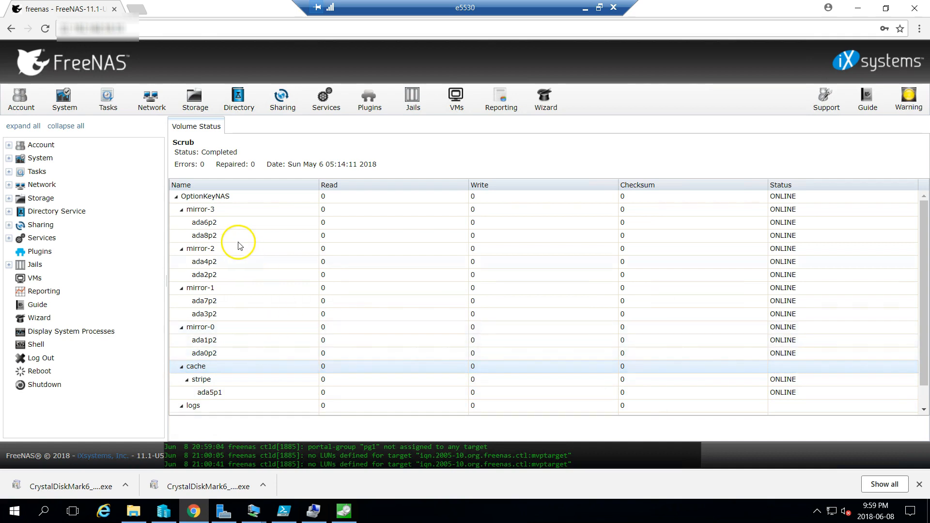
{"action": "left_click", "coordinate": [243, 223]}
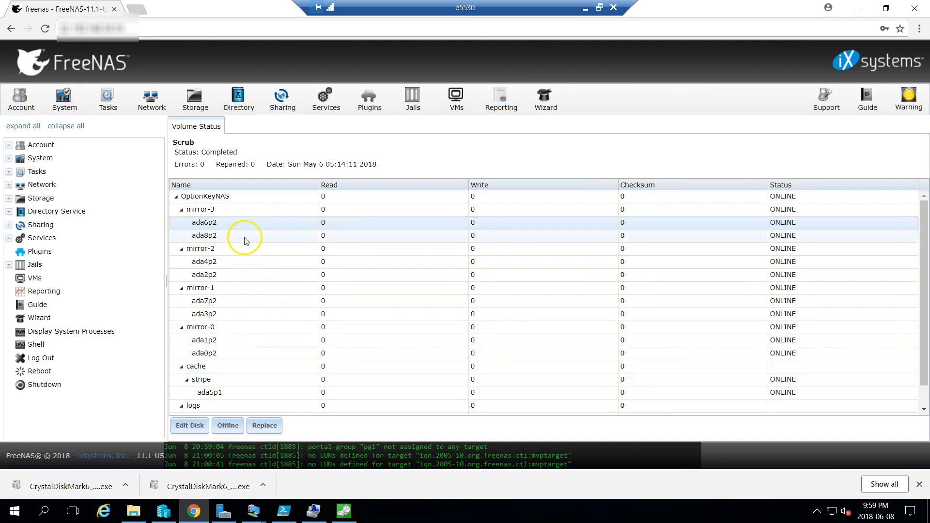
{"action": "left_click", "coordinate": [241, 262]}
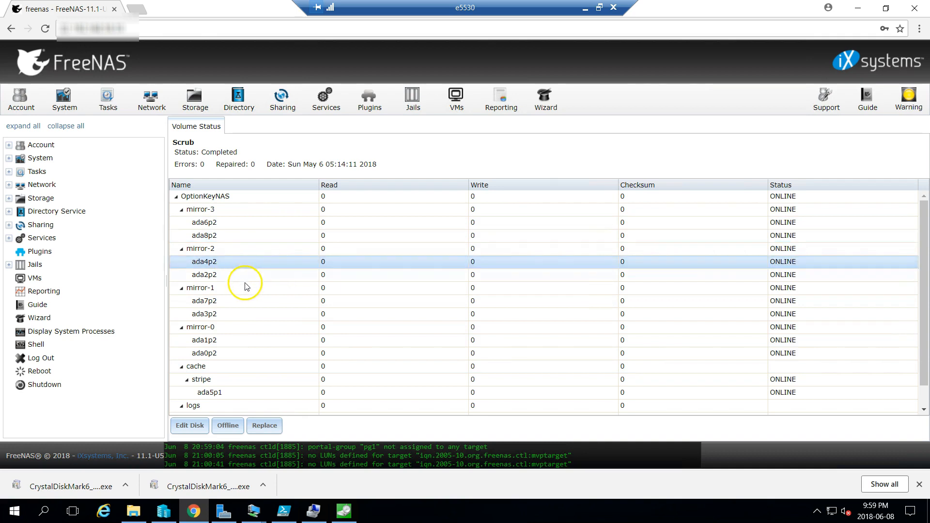
{"action": "left_click", "coordinate": [250, 274]}
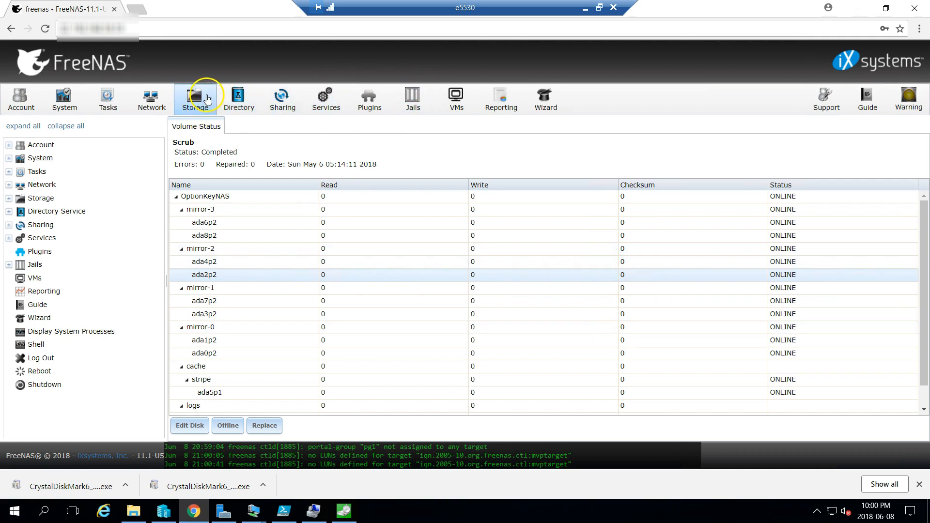
- Revisit the OptionKeyNAS pool's Volume Status, then select its dataset on the Storage volumes list
{"action": "left_click", "coordinate": [207, 98]}
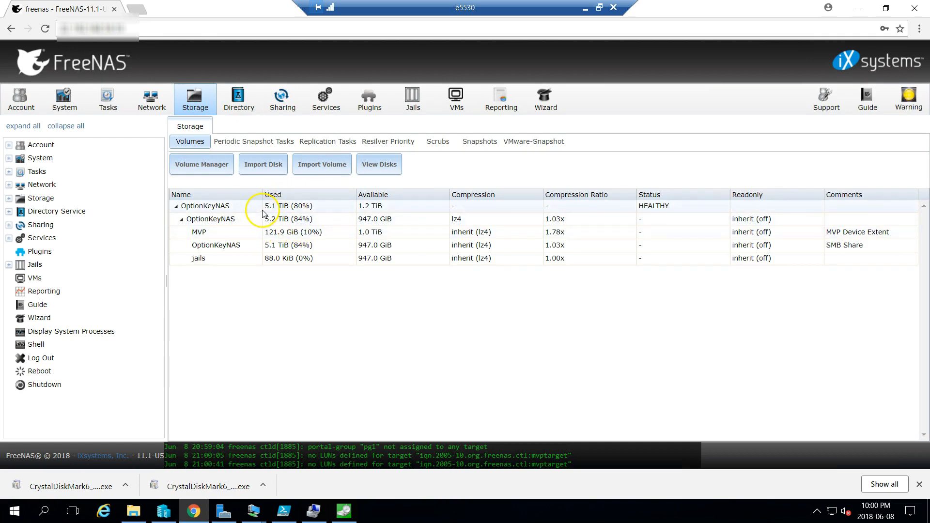
{"action": "left_click", "coordinate": [229, 207]}
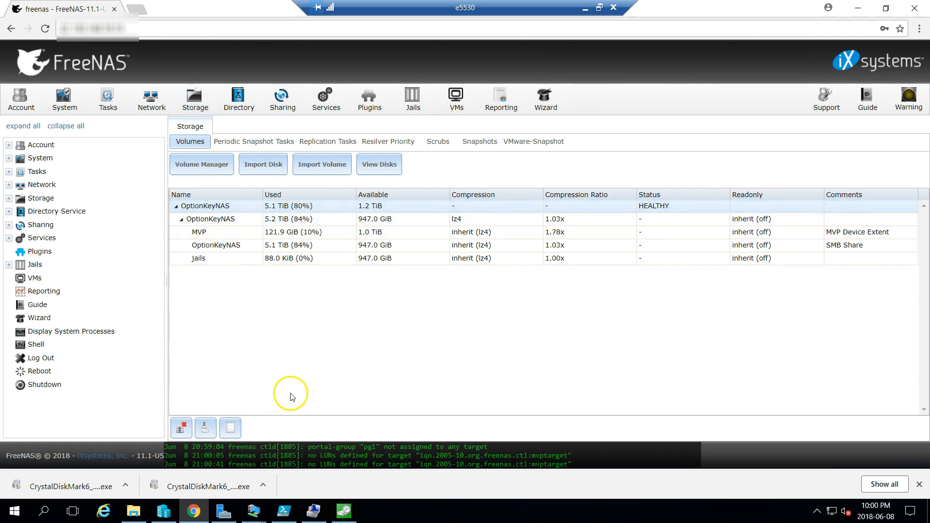
{"action": "left_click", "coordinate": [230, 428]}
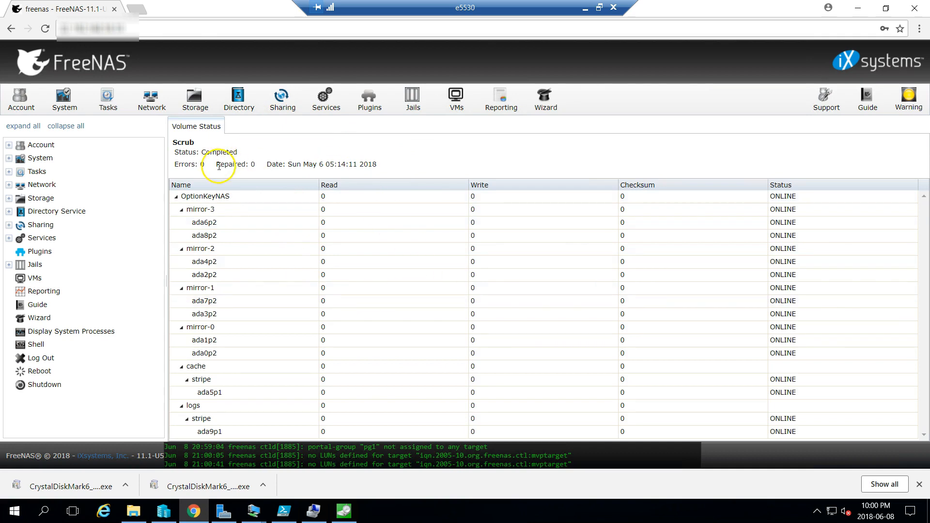
{"action": "left_click", "coordinate": [195, 95]}
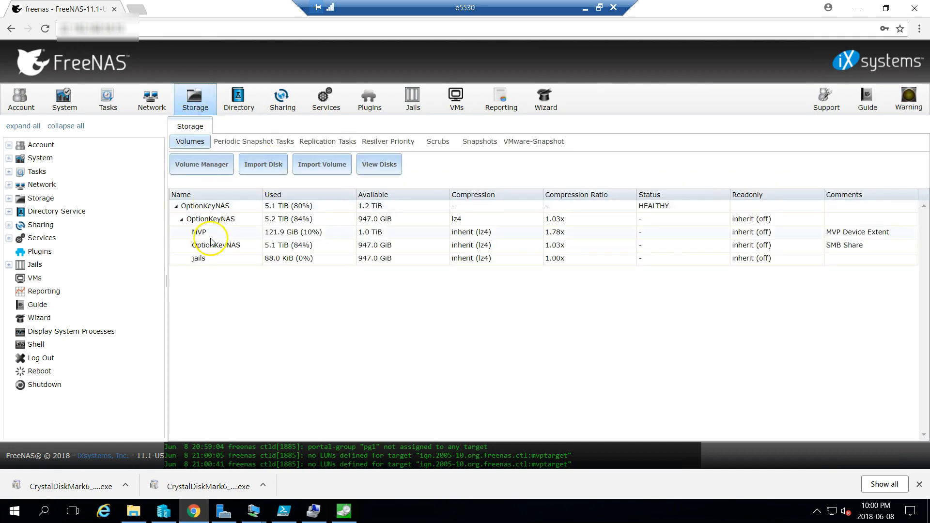
{"action": "left_click", "coordinate": [211, 219]}
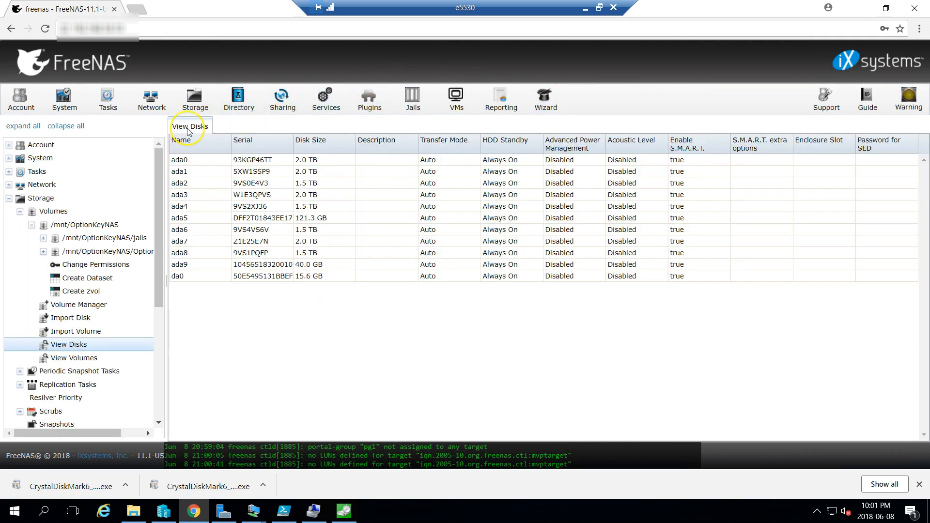
- Show the list of physical disks and select disk da0
{"action": "left_click", "coordinate": [195, 102]}
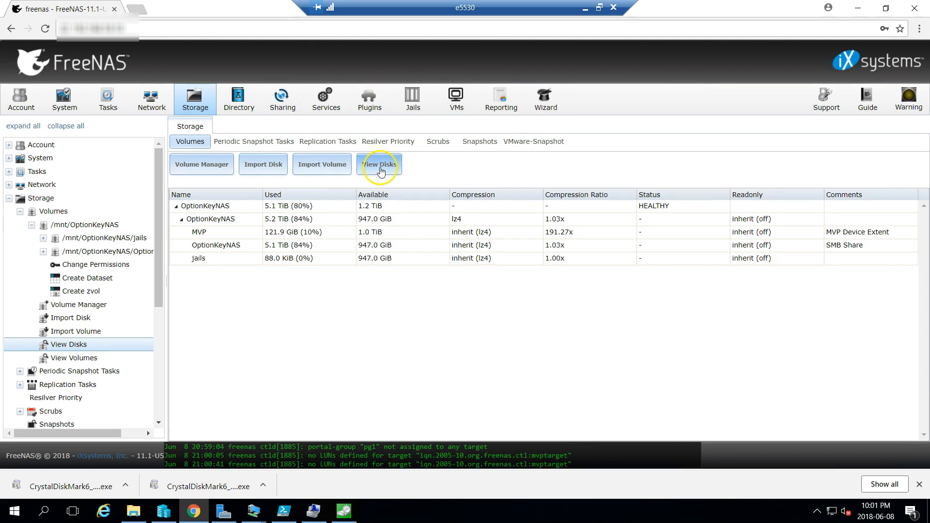
{"action": "left_click", "coordinate": [380, 163]}
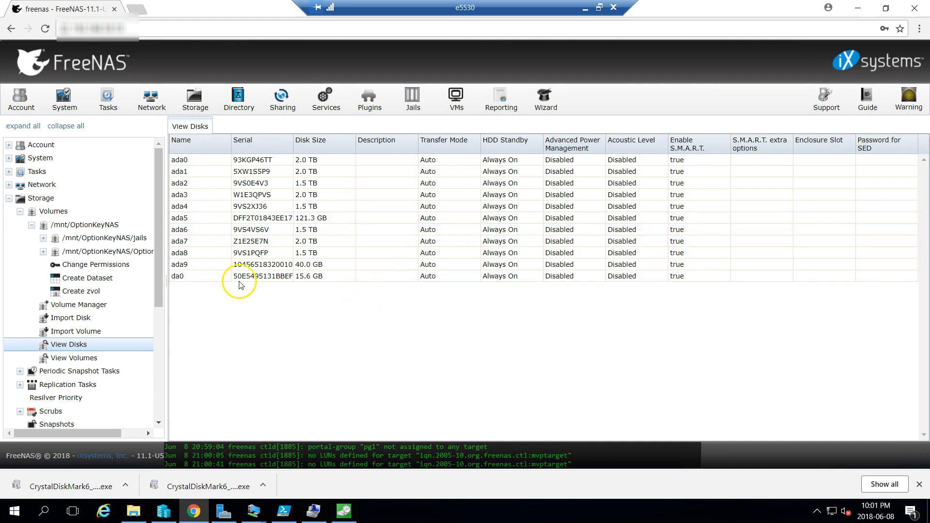
{"action": "left_click", "coordinate": [219, 277]}
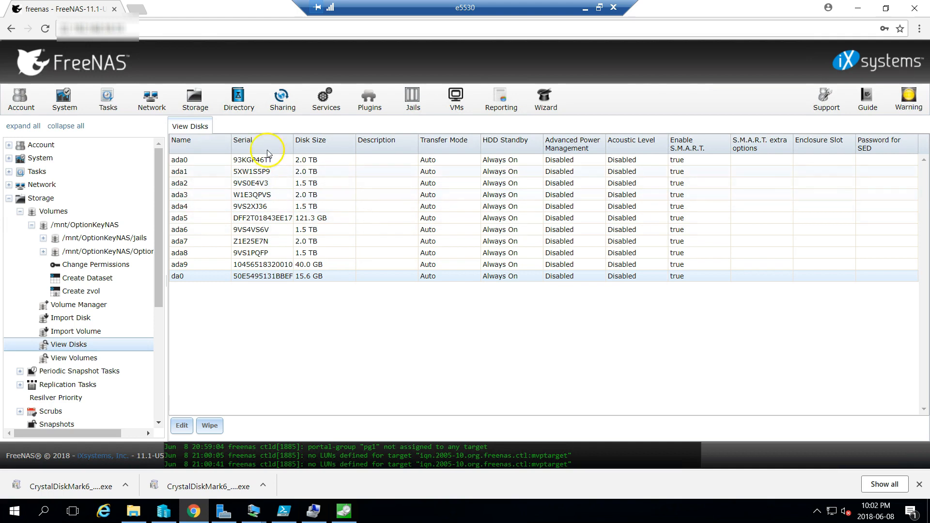
- Return to the Storage volumes overview and bring the CrystalDiskMark drive F: results forward
{"action": "left_click", "coordinate": [195, 94]}
{"action": "left_click", "coordinate": [343, 511]}
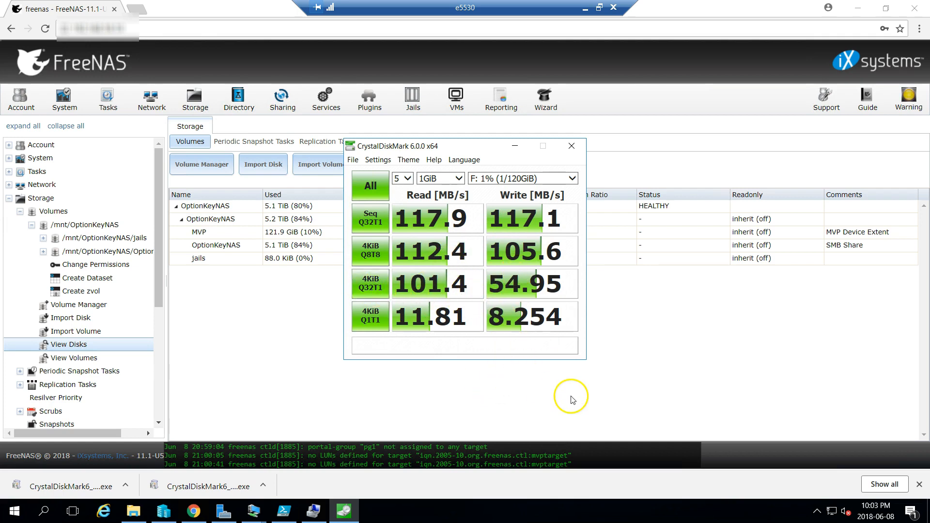
{"action": "left_click", "coordinate": [440, 179]}
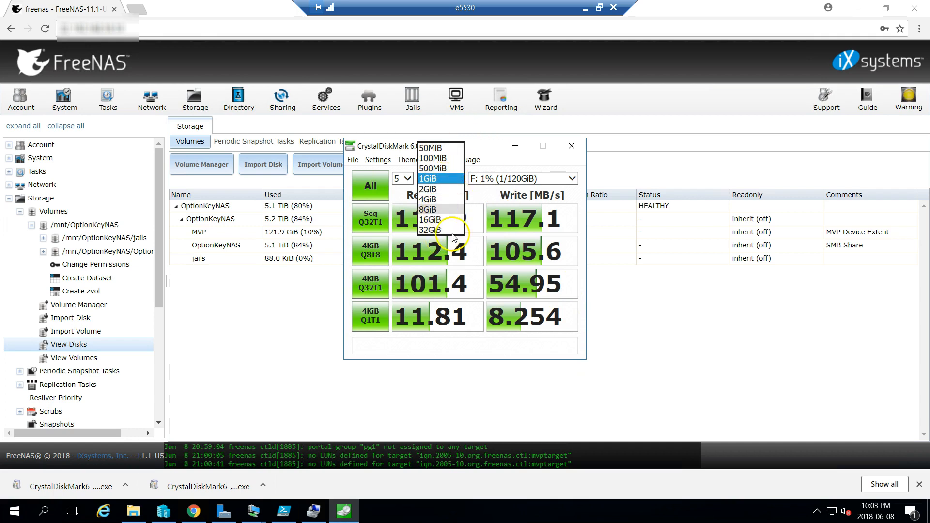
{"action": "left_click", "coordinate": [449, 178]}
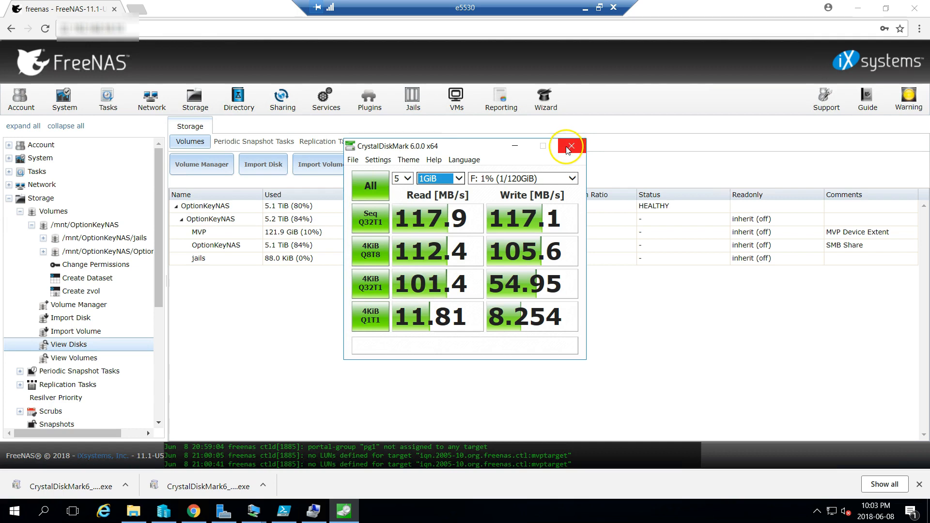
{"action": "left_click", "coordinate": [572, 147]}
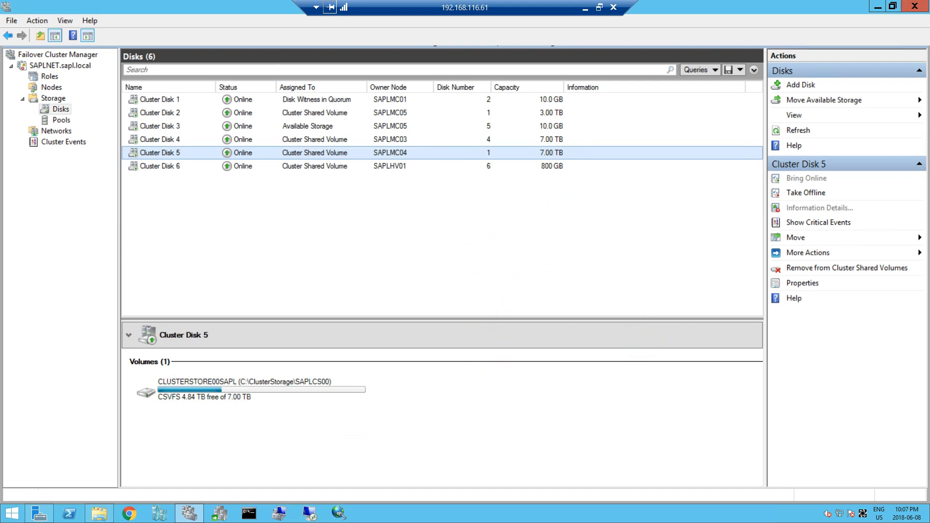
- Show the cluster Roles list and view the Pathsolutions and TM3Reporter virtual machines' details
{"action": "left_click", "coordinate": [50, 76]}
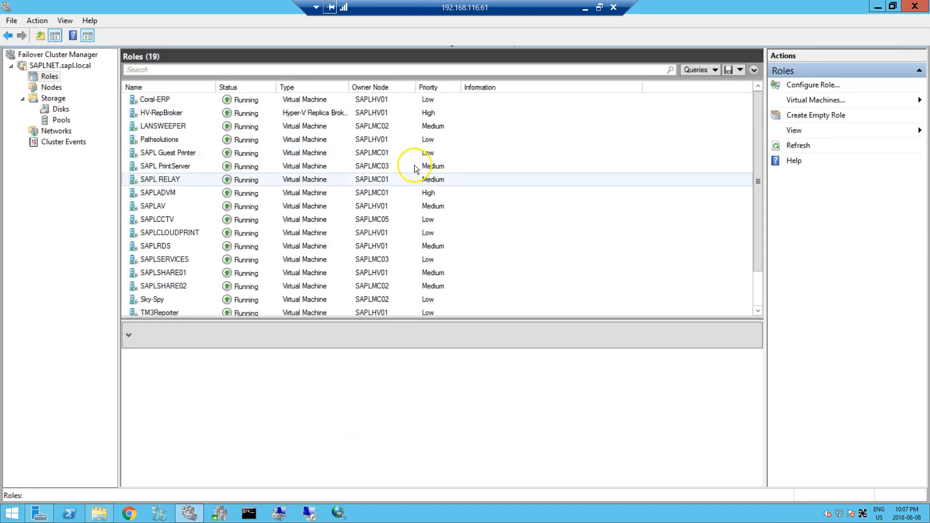
{"action": "scroll", "coordinate": [269, 182], "scroll_direction": "down", "scroll_amount": 1}
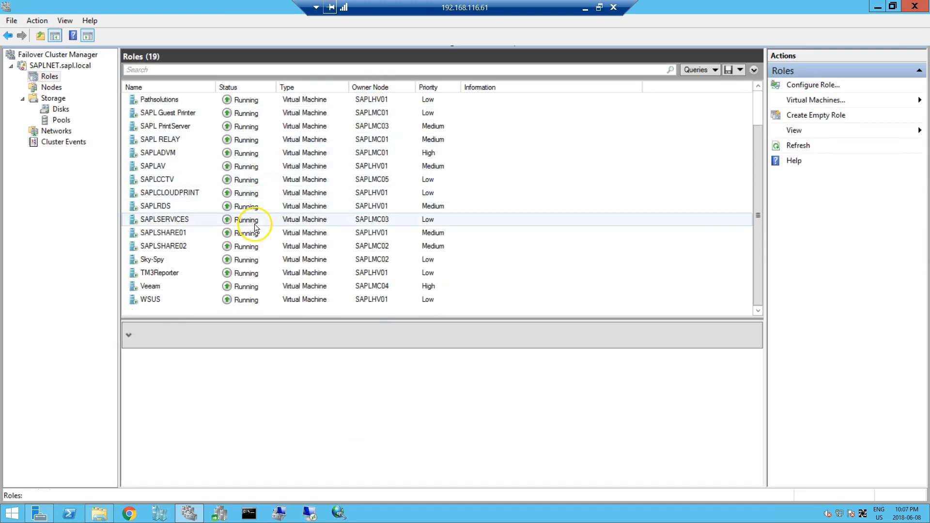
{"action": "scroll", "coordinate": [254, 226], "scroll_direction": "up", "scroll_amount": 1}
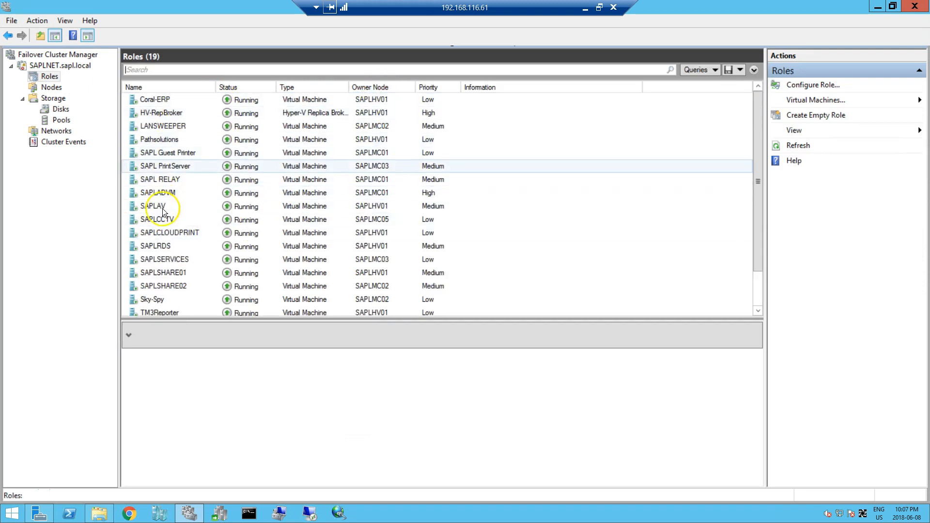
{"action": "scroll", "coordinate": [167, 240], "scroll_direction": "down", "scroll_amount": 1}
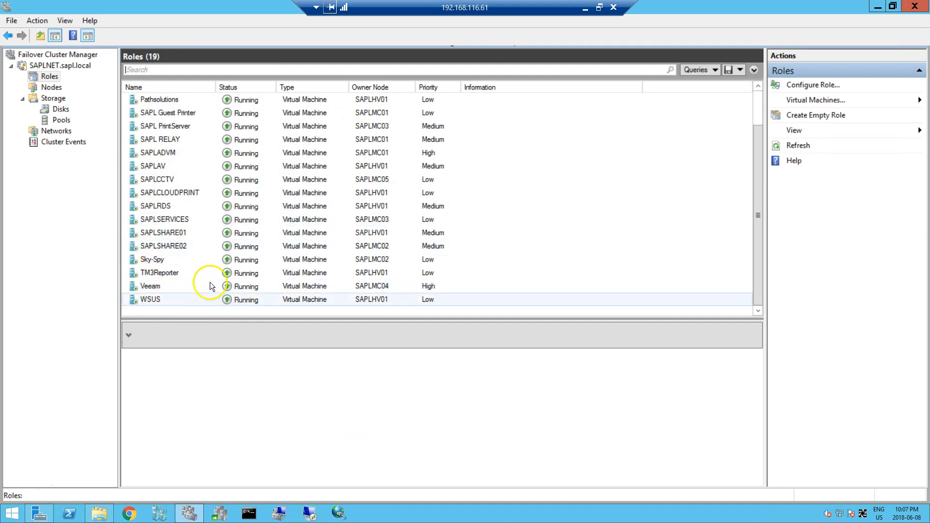
{"action": "scroll", "coordinate": [210, 282], "scroll_direction": "up", "scroll_amount": 1}
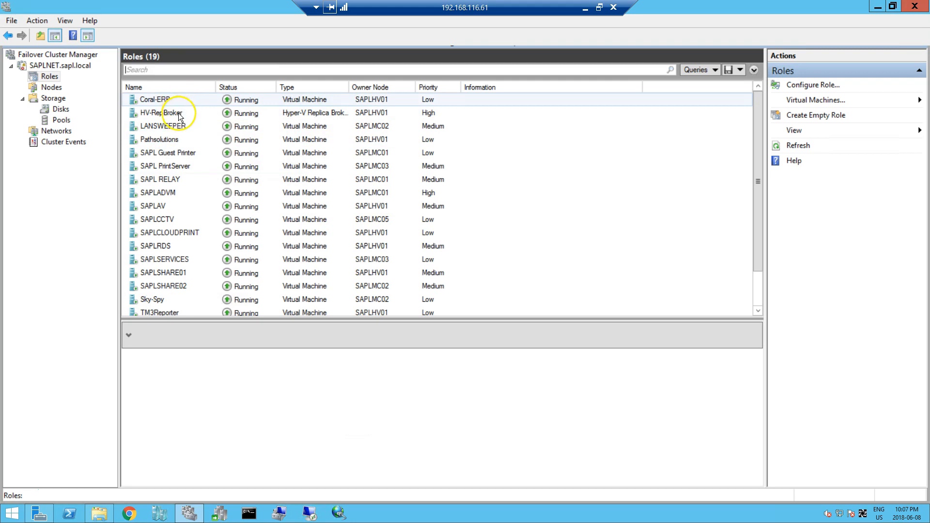
{"action": "scroll", "coordinate": [175, 128], "scroll_direction": "down", "scroll_amount": 1}
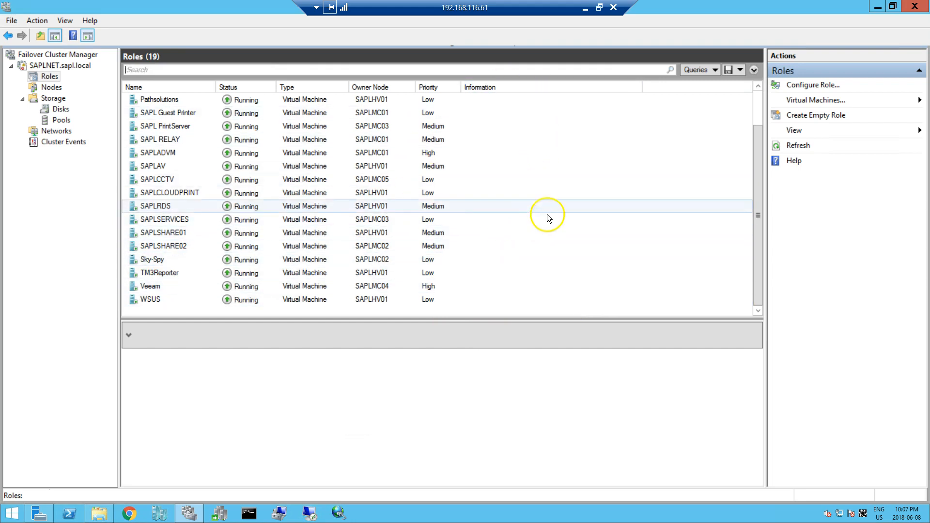
{"action": "scroll", "coordinate": [597, 264], "scroll_direction": "up", "scroll_amount": 3}
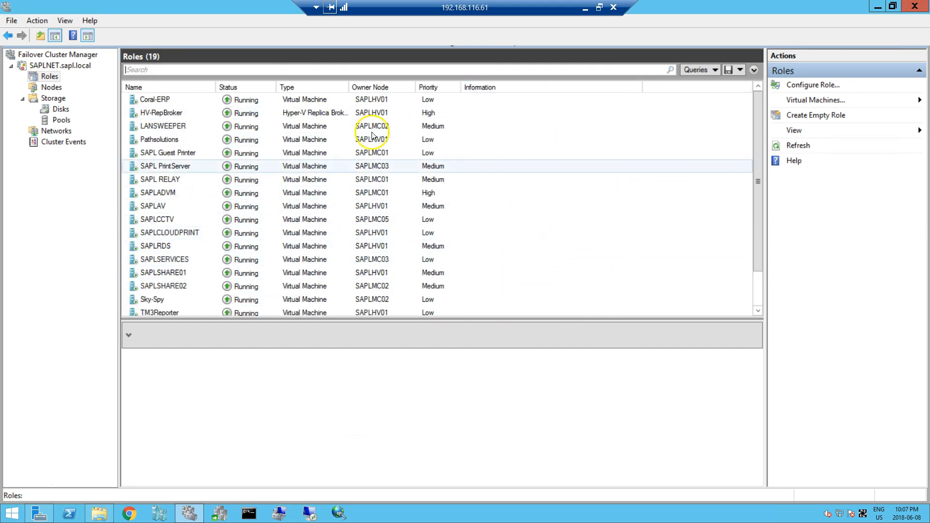
{"action": "left_click", "coordinate": [467, 145]}
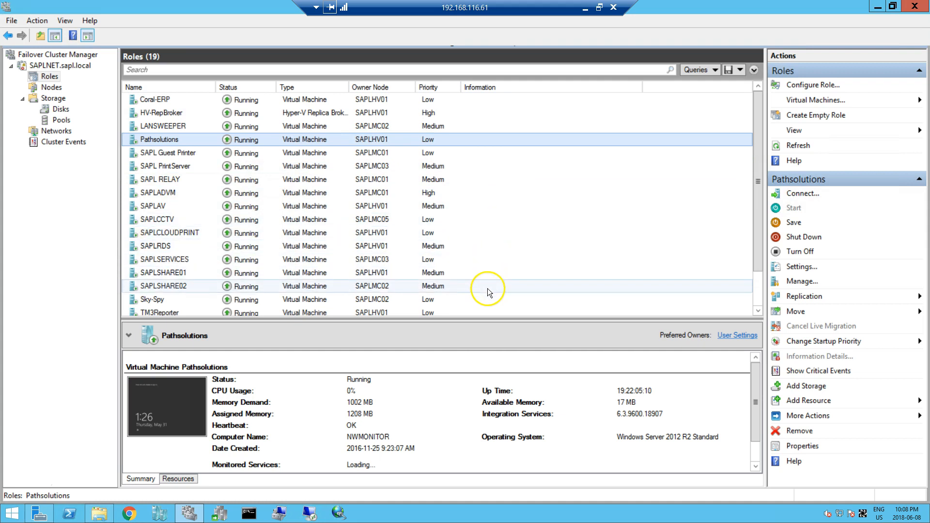
{"action": "scroll", "coordinate": [487, 288], "scroll_direction": "down", "scroll_amount": 1}
{"action": "left_click", "coordinate": [483, 272]}
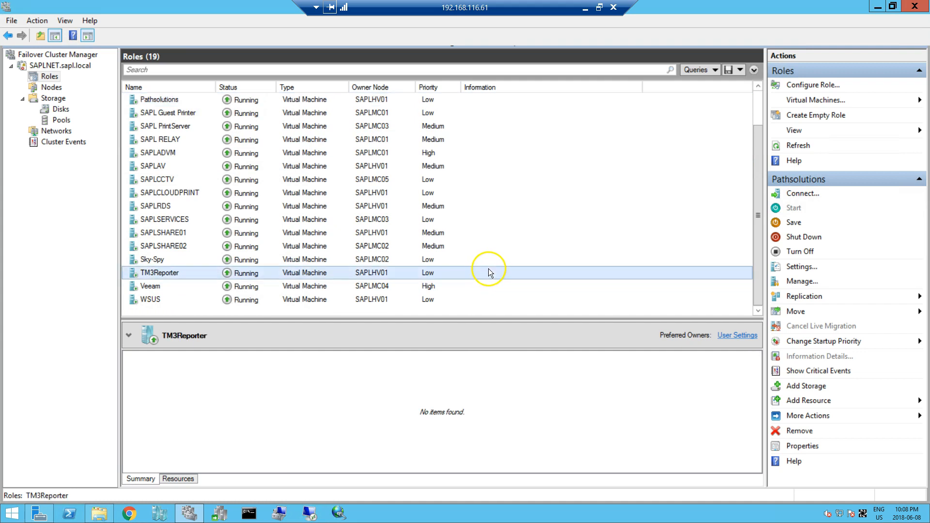
- Start a Live Migration of TM3Reporter via Select Node and pick SAPLMC05 as destination
{"action": "right_click", "coordinate": [499, 271]}
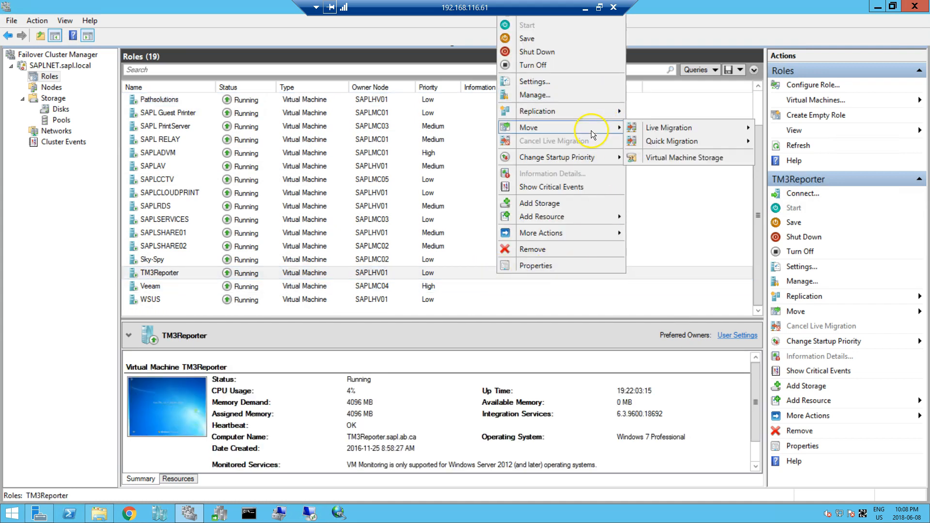
{"action": "mouse_move", "coordinate": [528, 126]}
{"action": "mouse_move", "coordinate": [668, 128]}
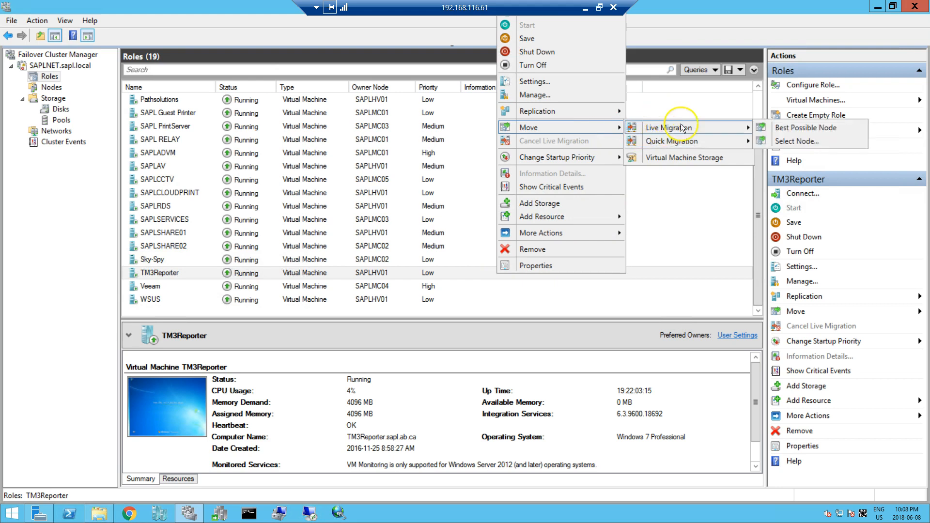
{"action": "left_click", "coordinate": [795, 141]}
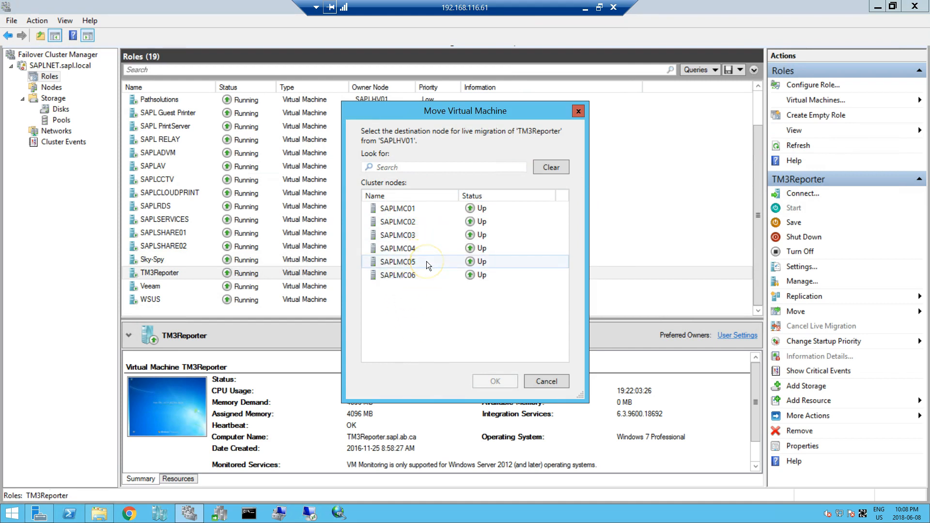
{"action": "left_click", "coordinate": [427, 261]}
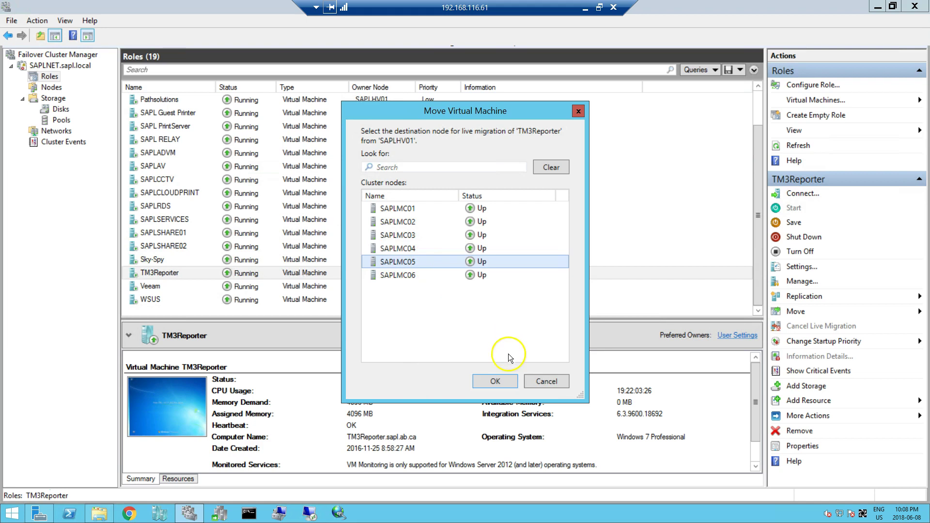
- Confirm moving TM3Reporter to SAPLMC05, then step out to the local desktop
{"action": "left_click", "coordinate": [496, 381]}
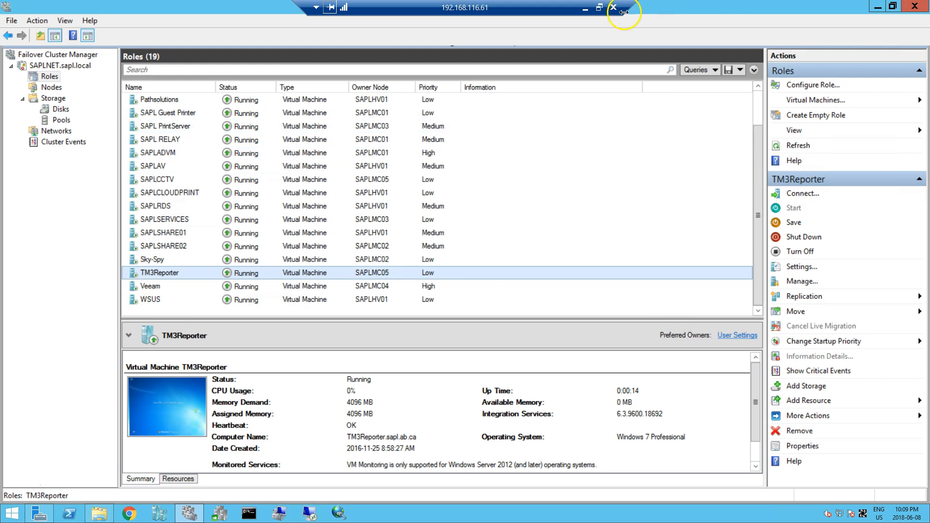
{"action": "left_click", "coordinate": [586, 13]}
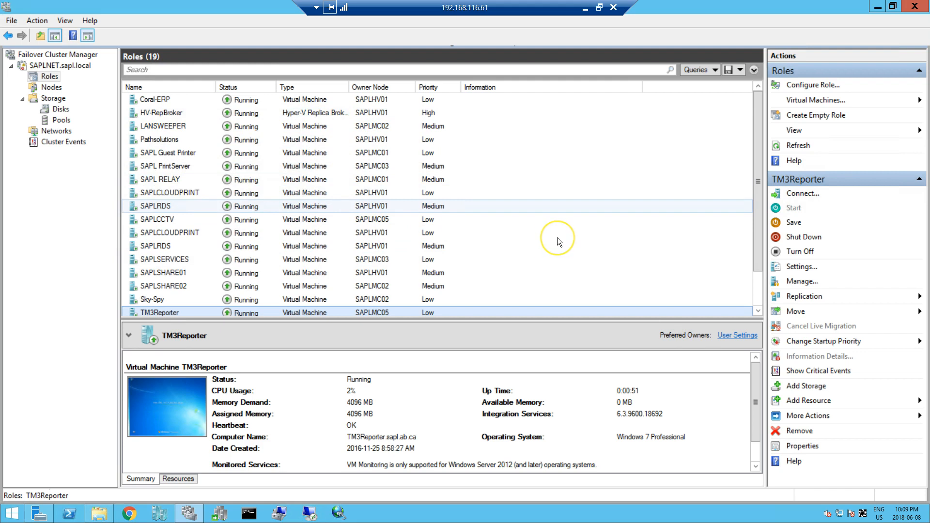
{"action": "scroll", "coordinate": [557, 238], "scroll_direction": "down", "scroll_amount": 3}
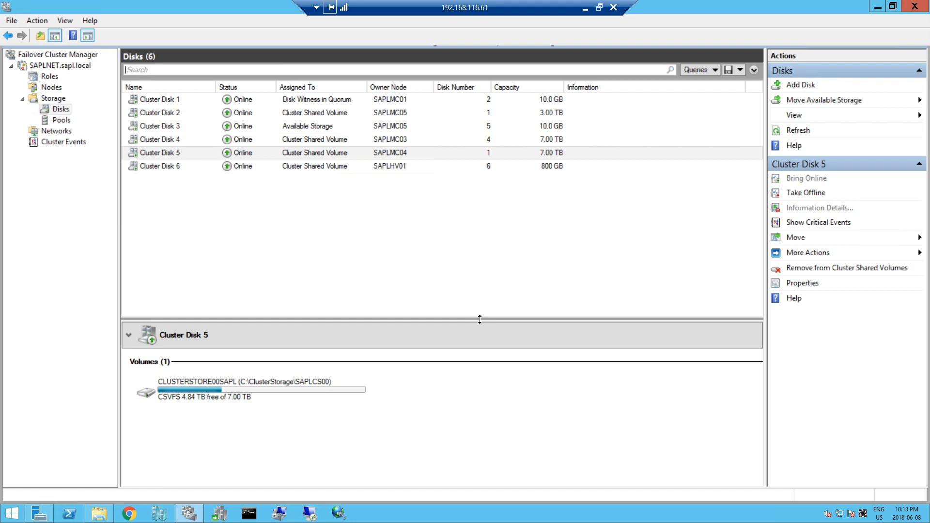
{"action": "left_click", "coordinate": [569, 368]}
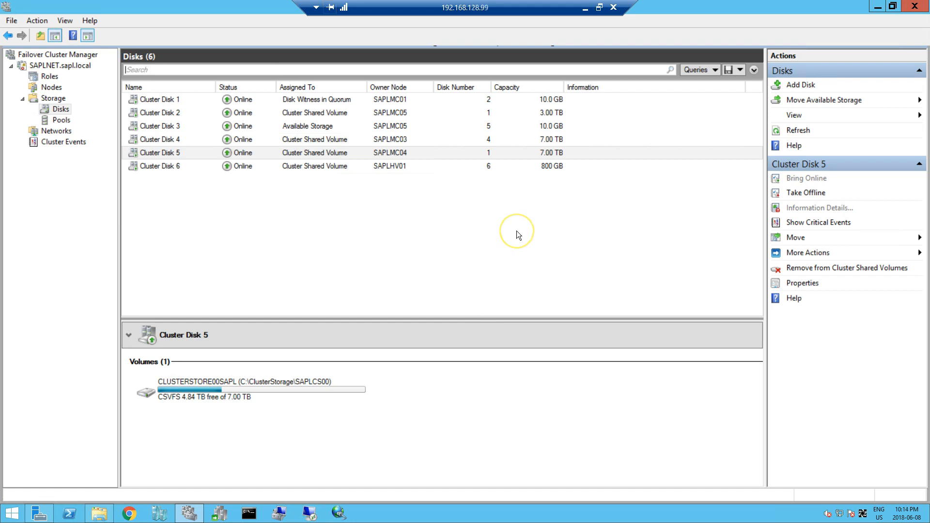